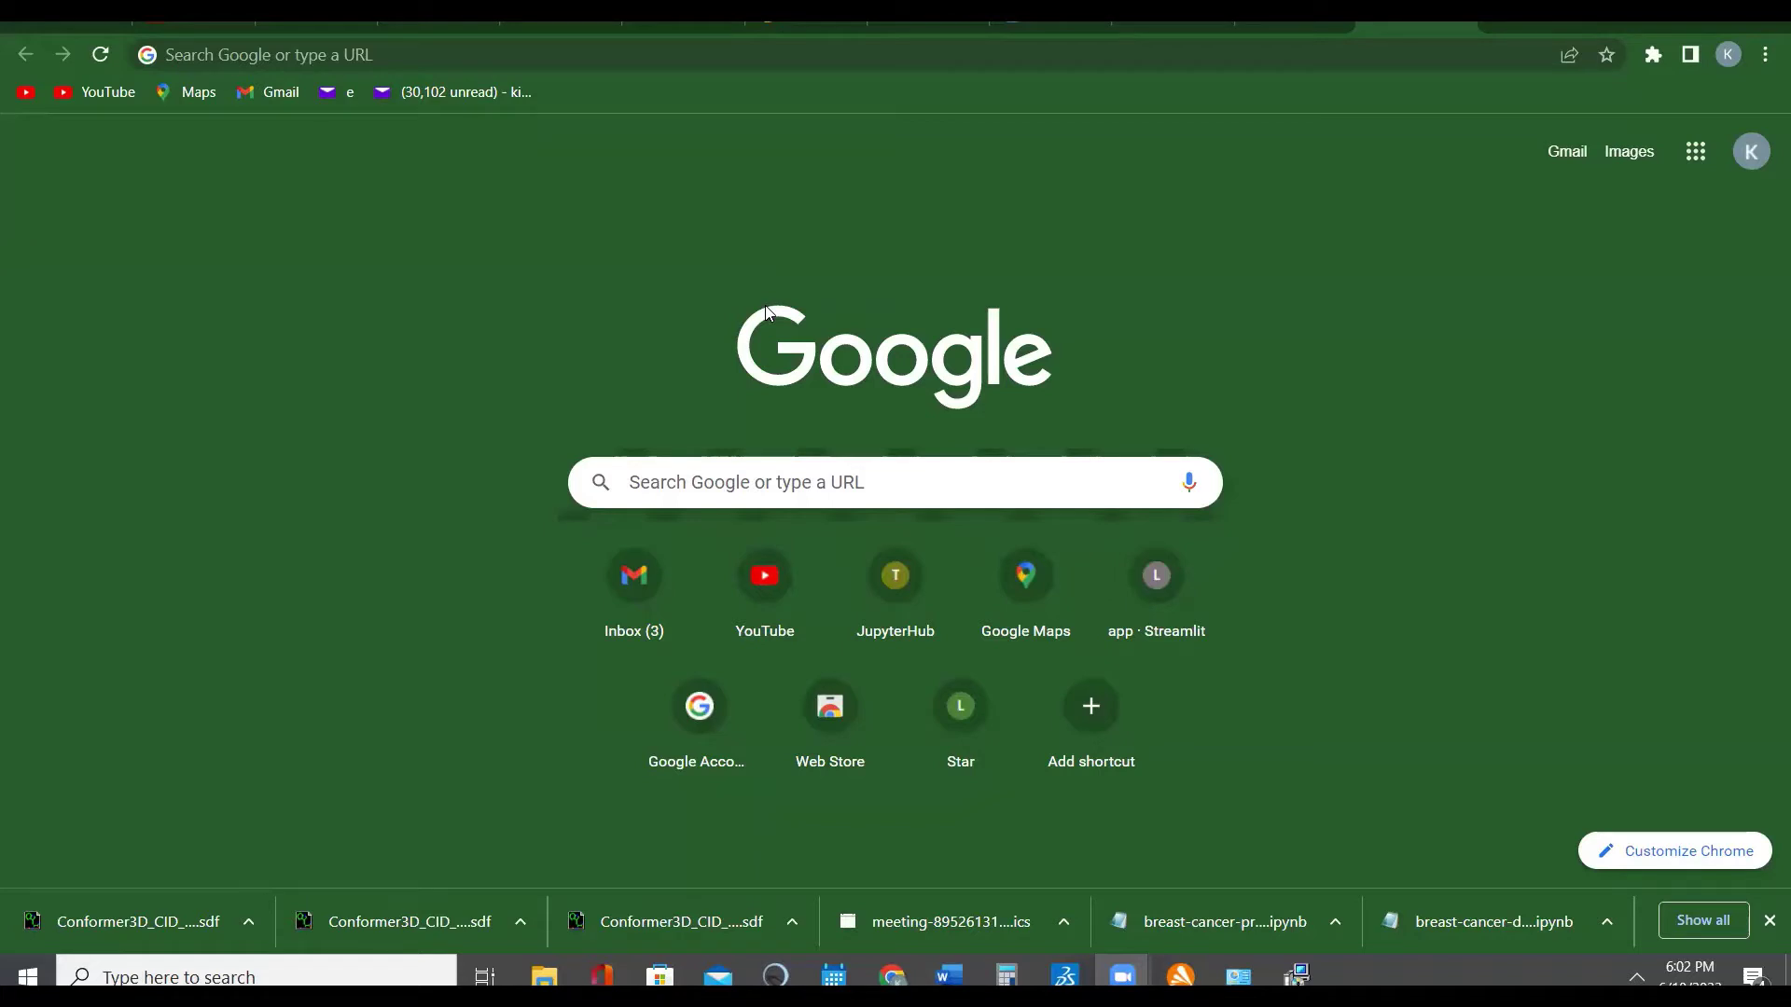
Enter 'download discovery studio' in the Google search box, correcting the misspelled last word.
{"action": "left_click", "coordinate": [742, 484]}
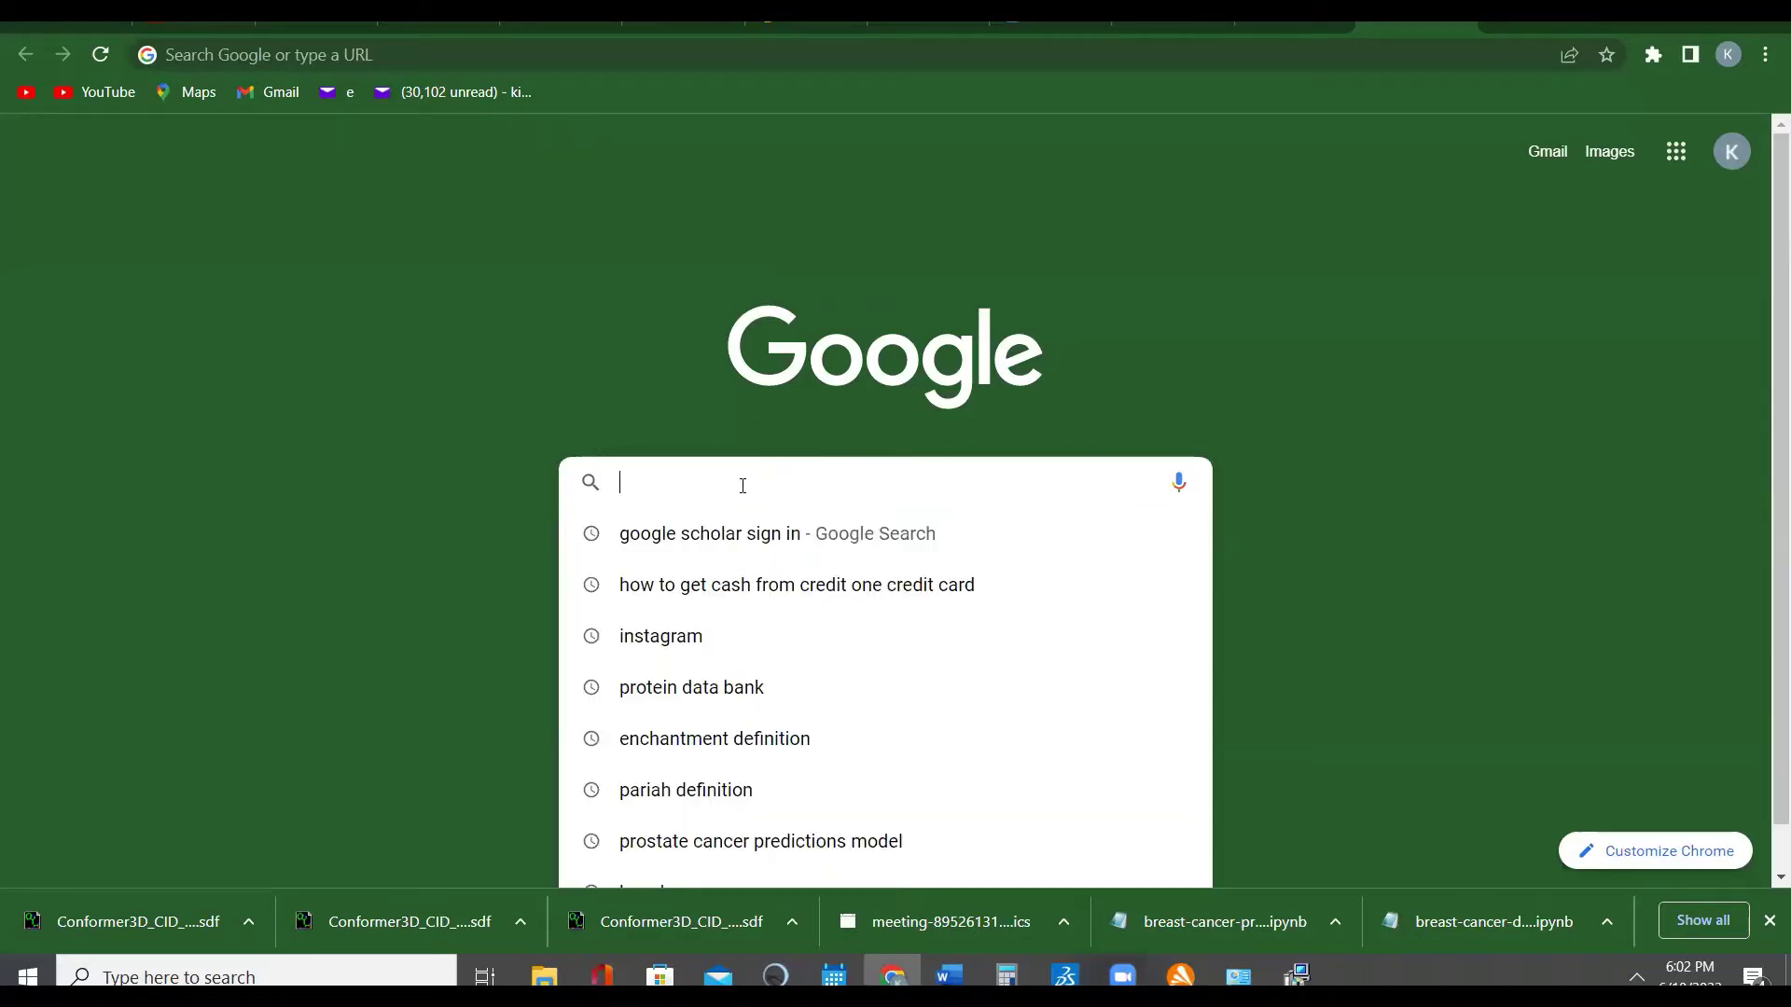
{"action": "type", "text": "dow"}
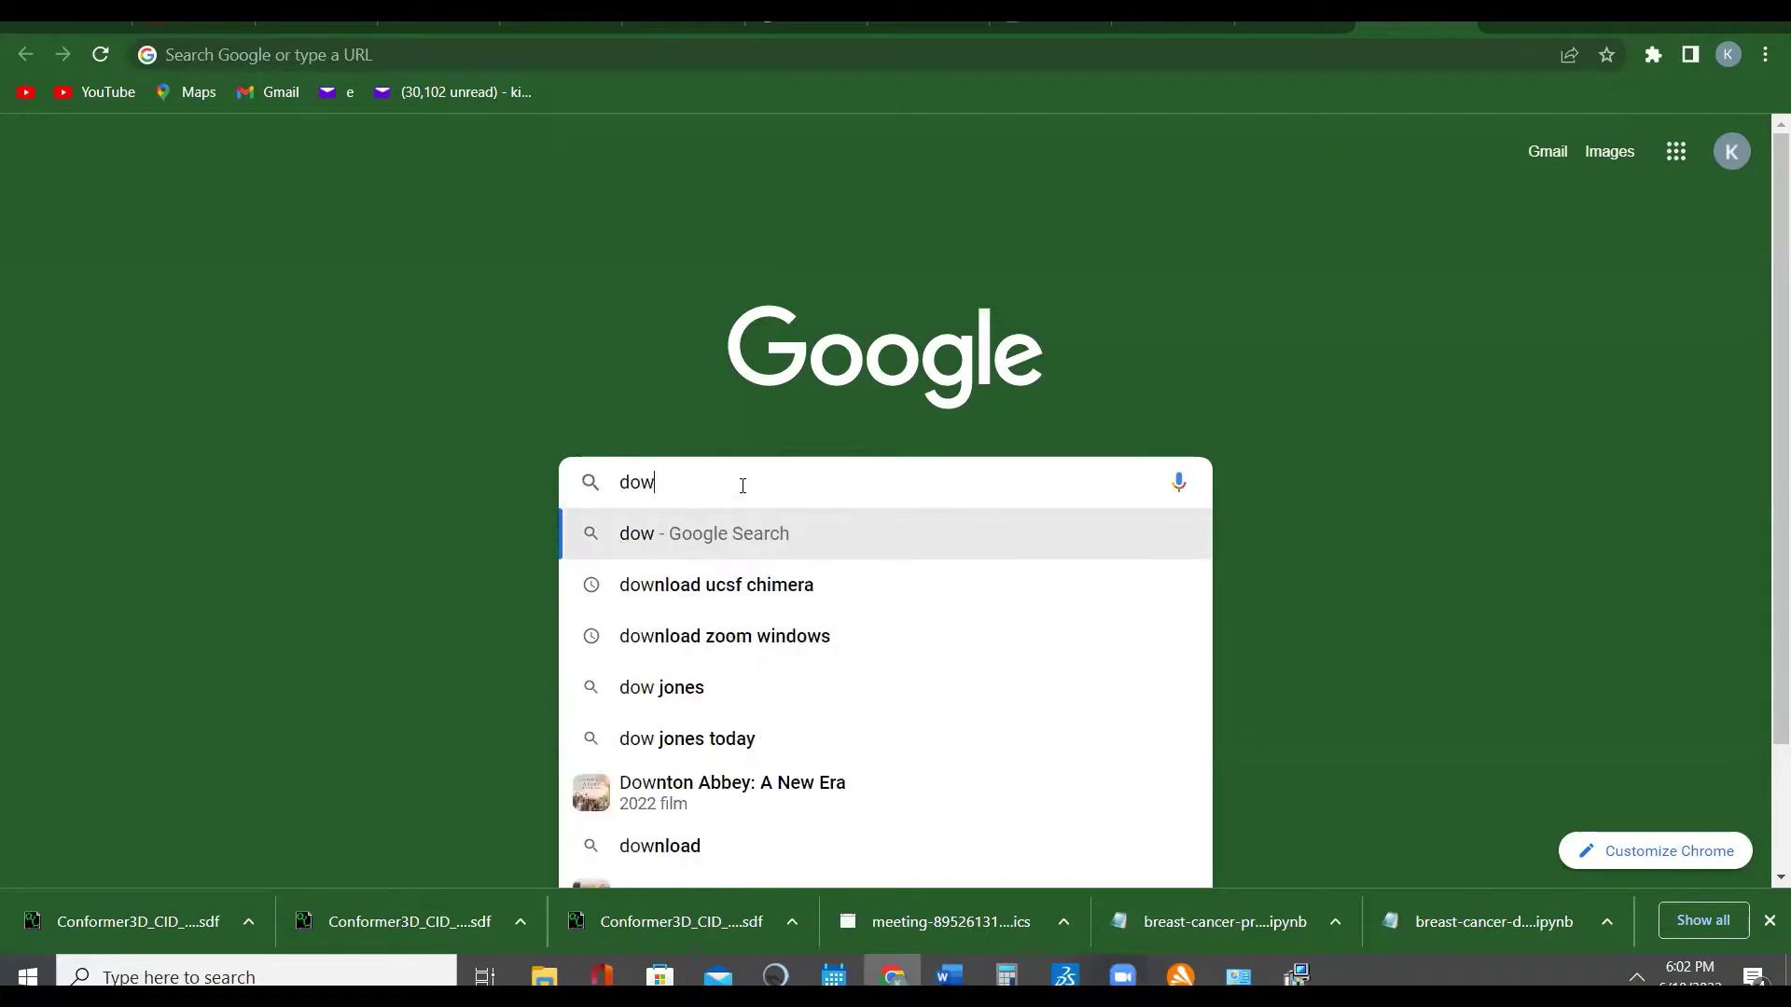
{"action": "type", "text": "n"}
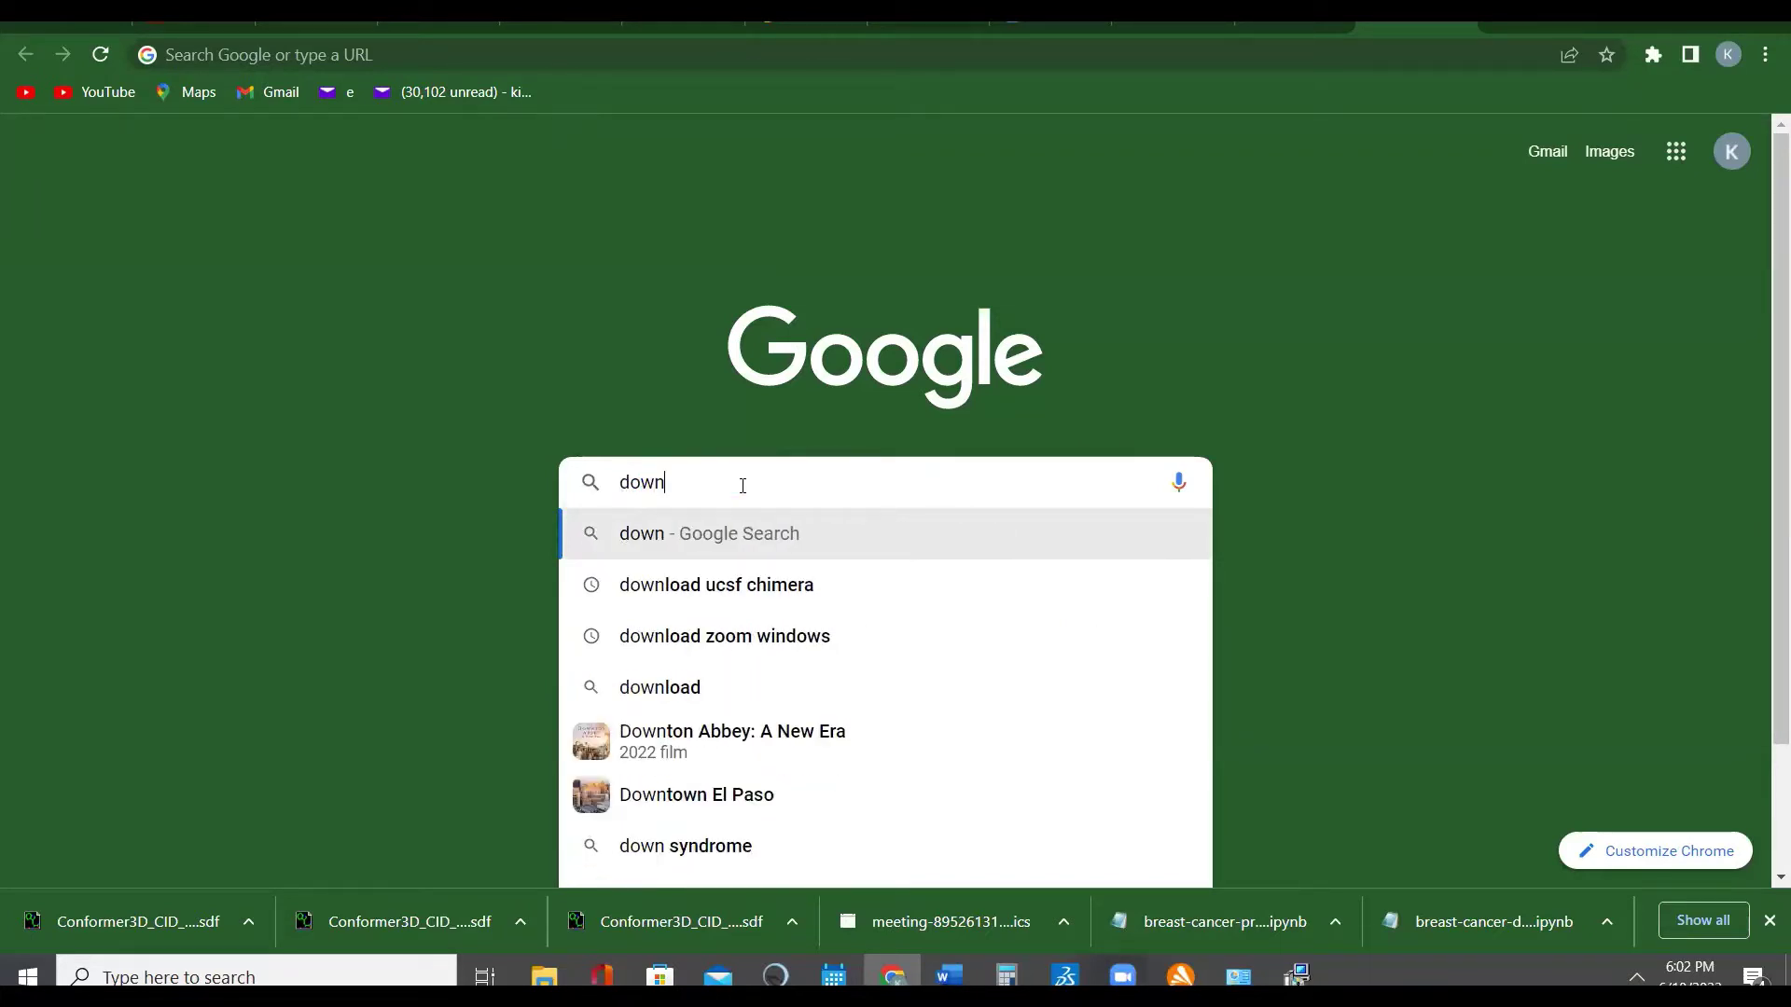
{"action": "type", "text": "load"}
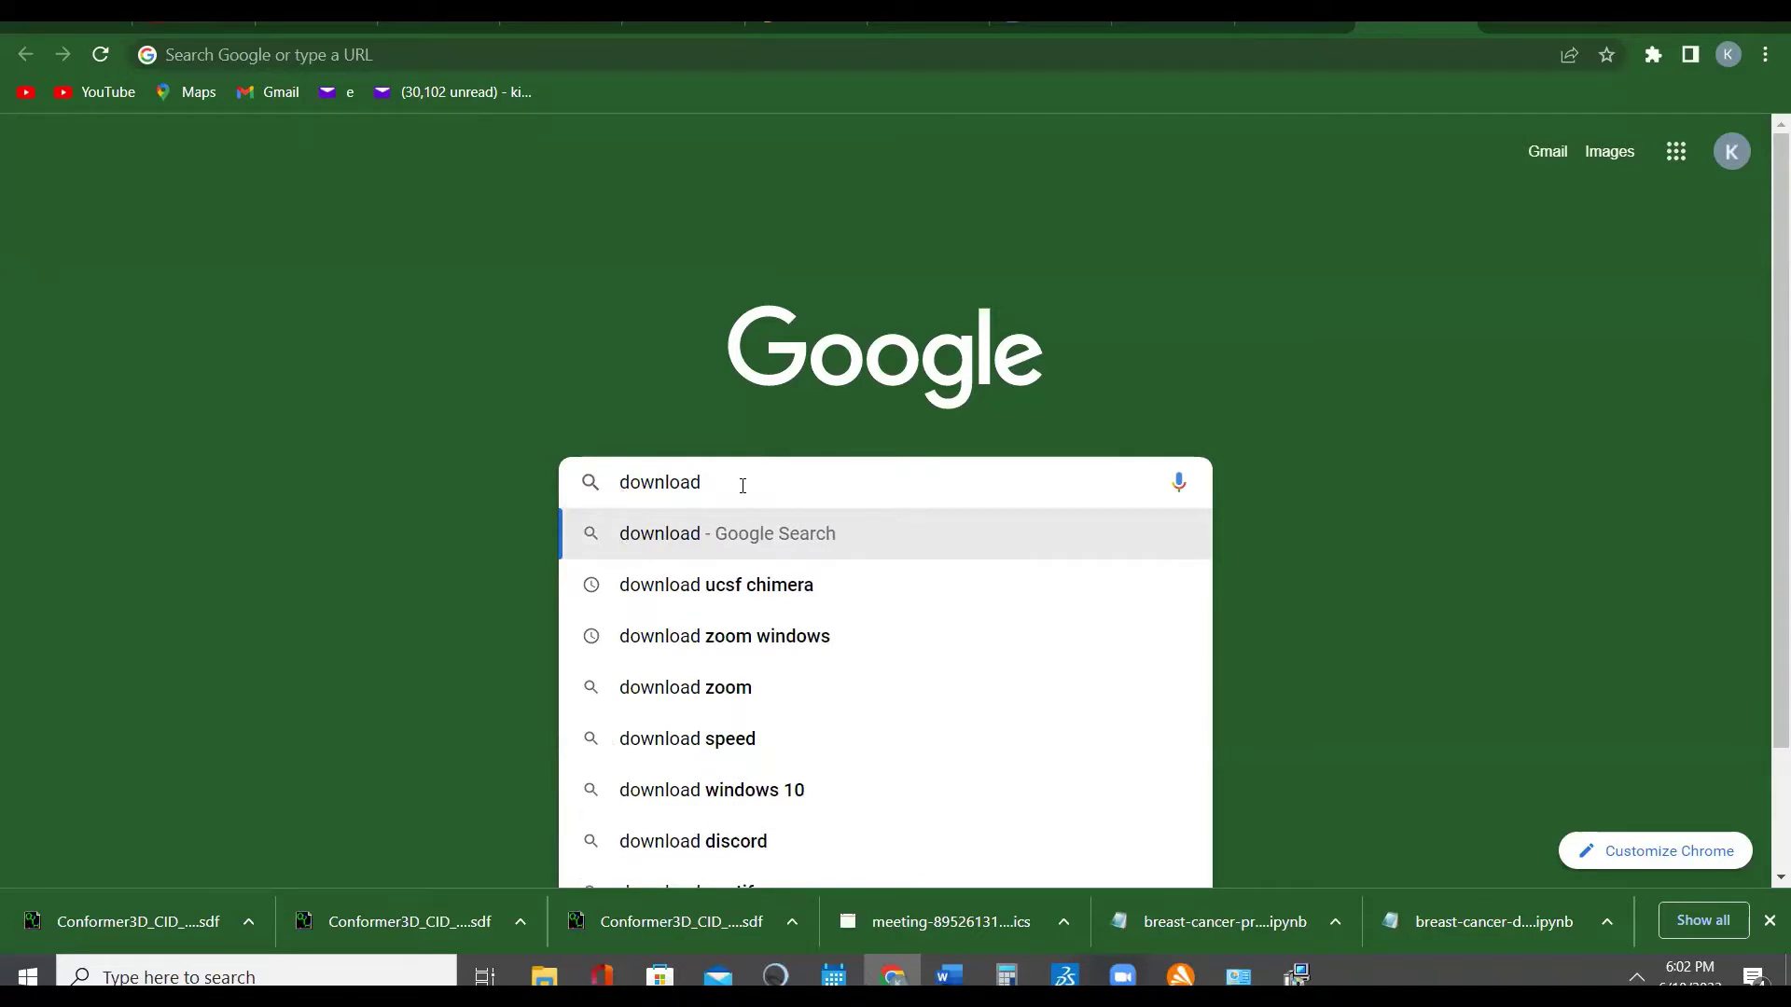
{"action": "type", "text": " dis"}
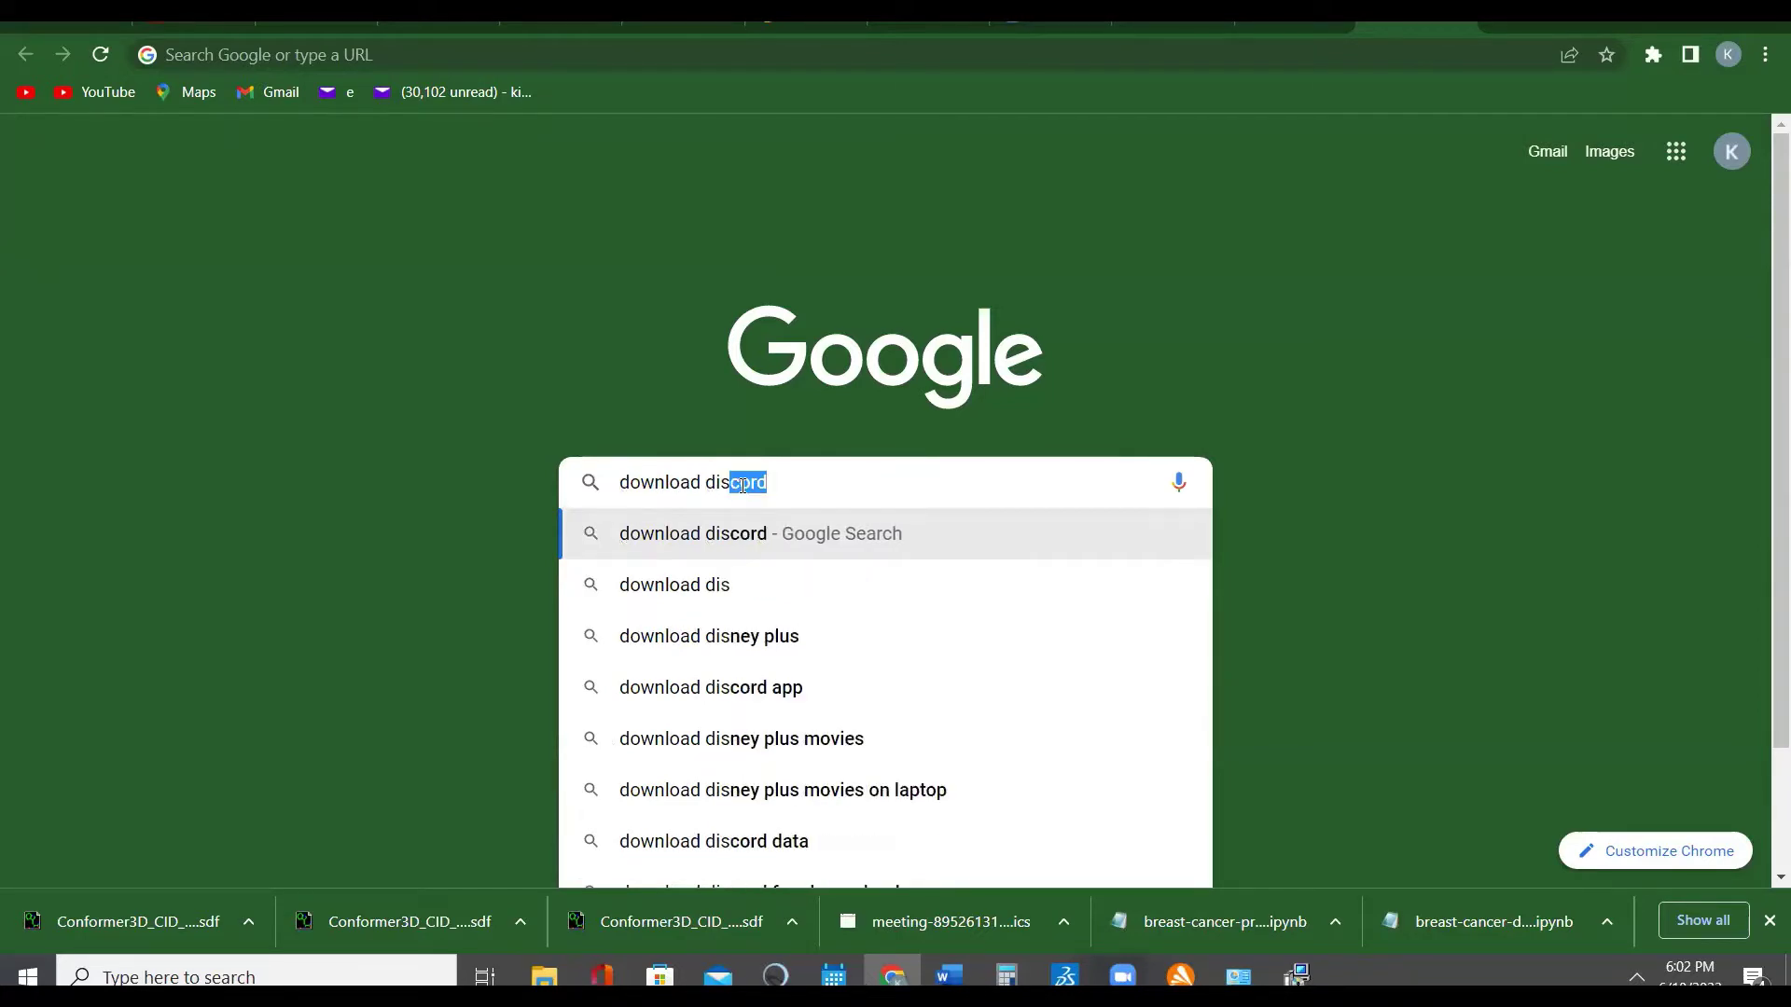
{"action": "type", "text": "co"}
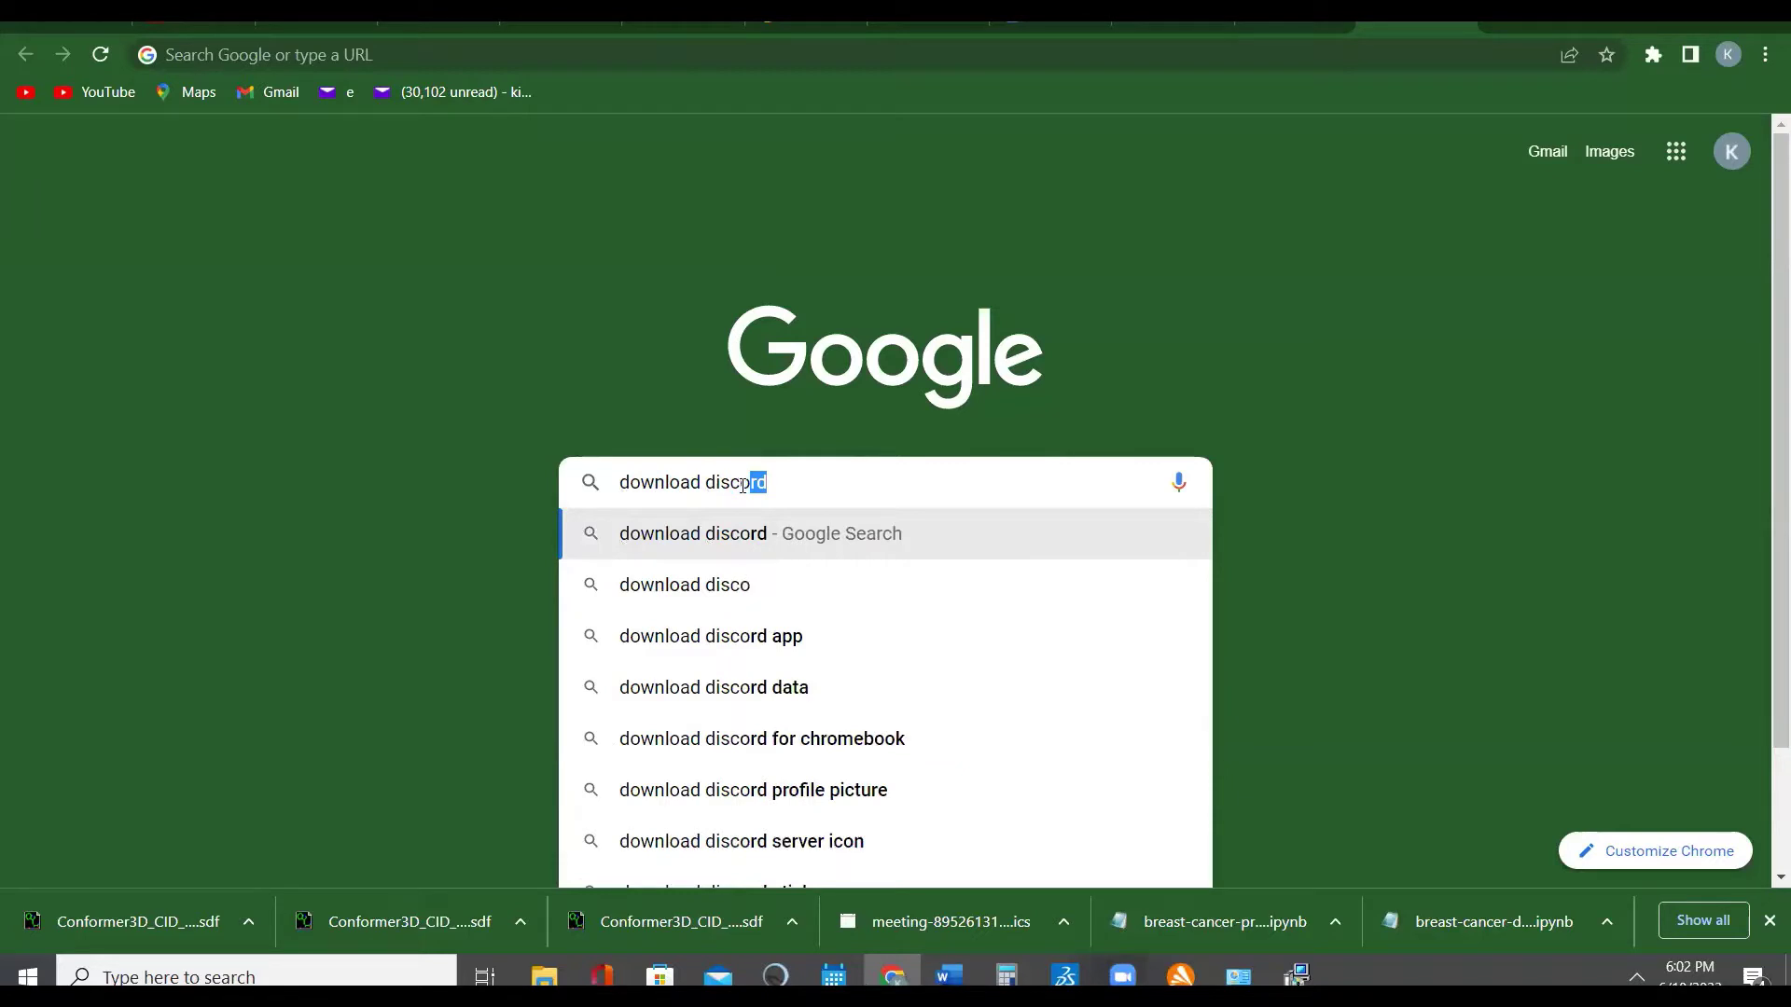
{"action": "type", "text": "ver"}
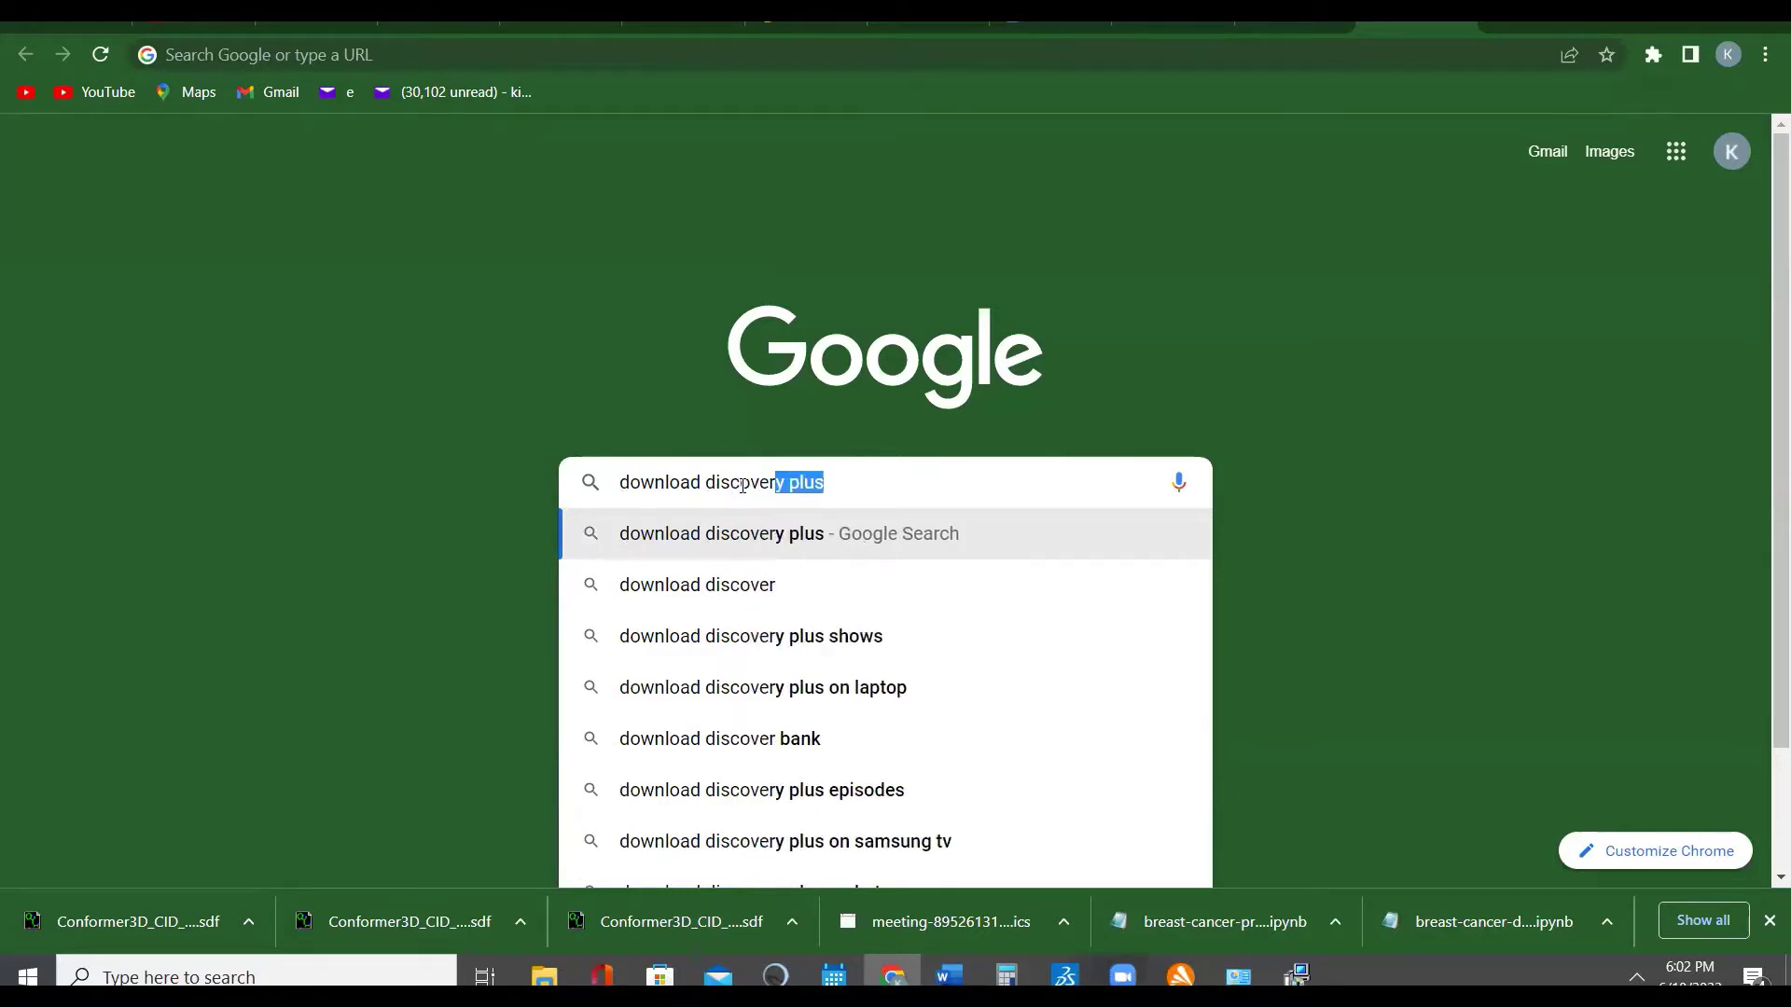
{"action": "type", "text": "y st"}
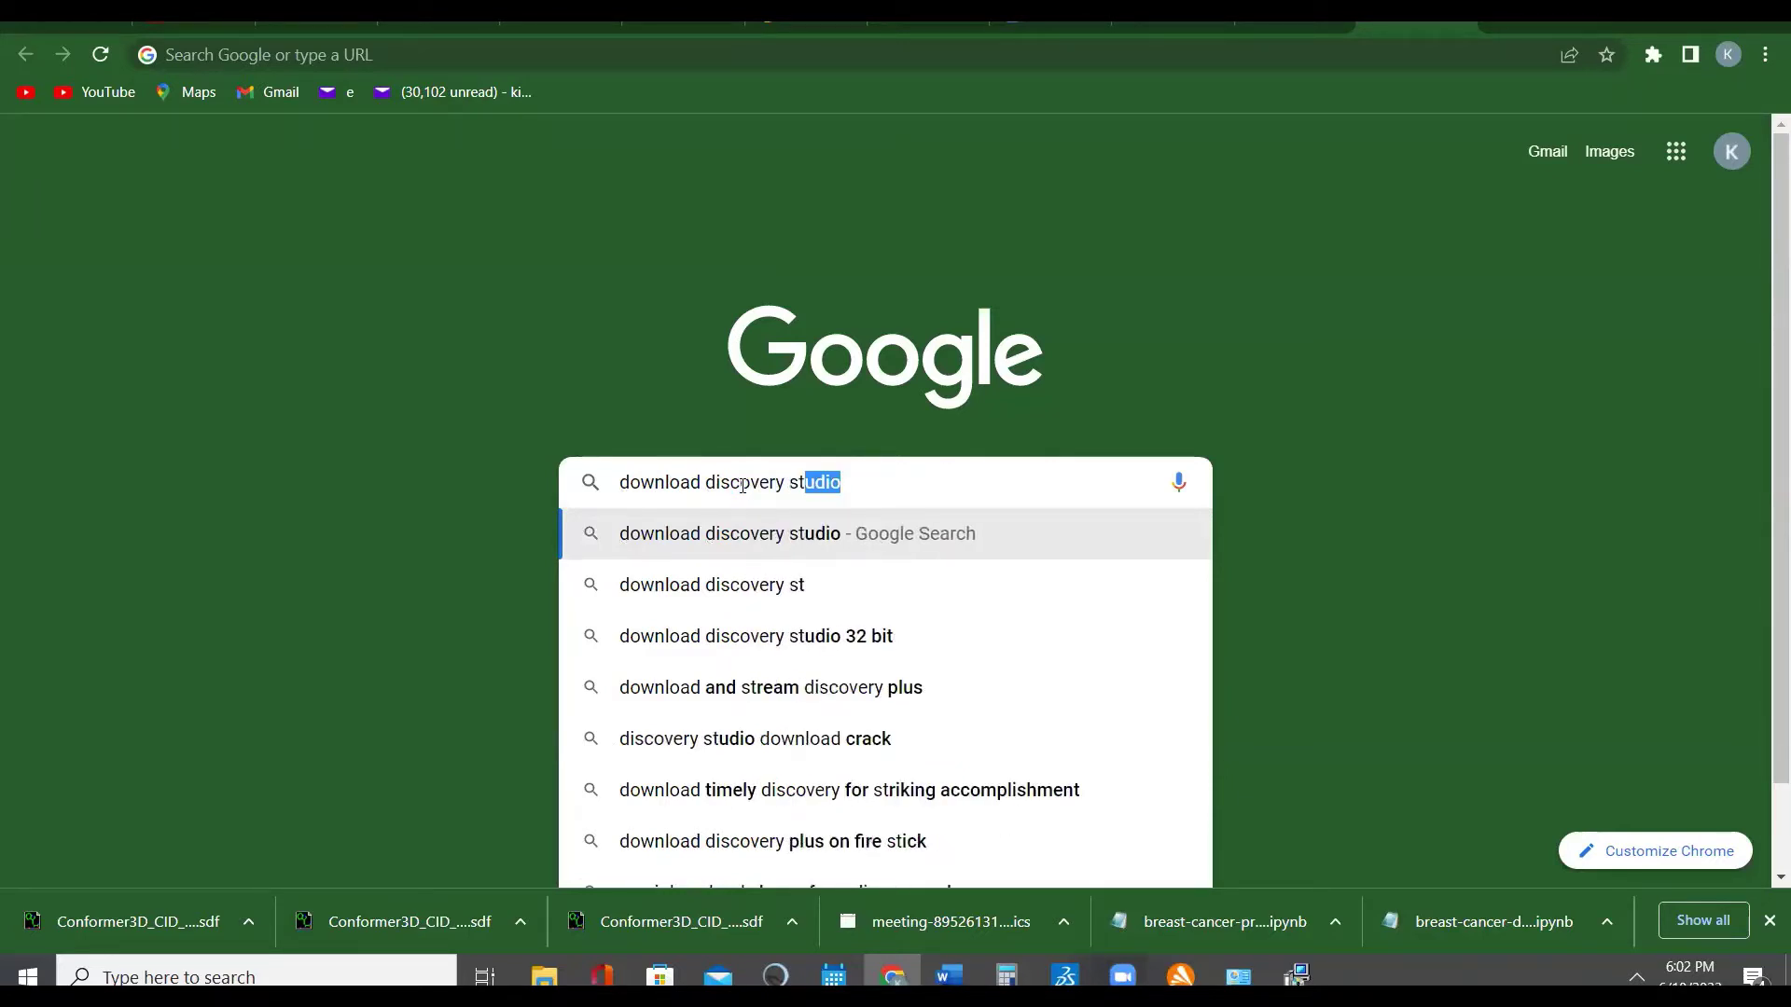
{"action": "type", "text": "io"}
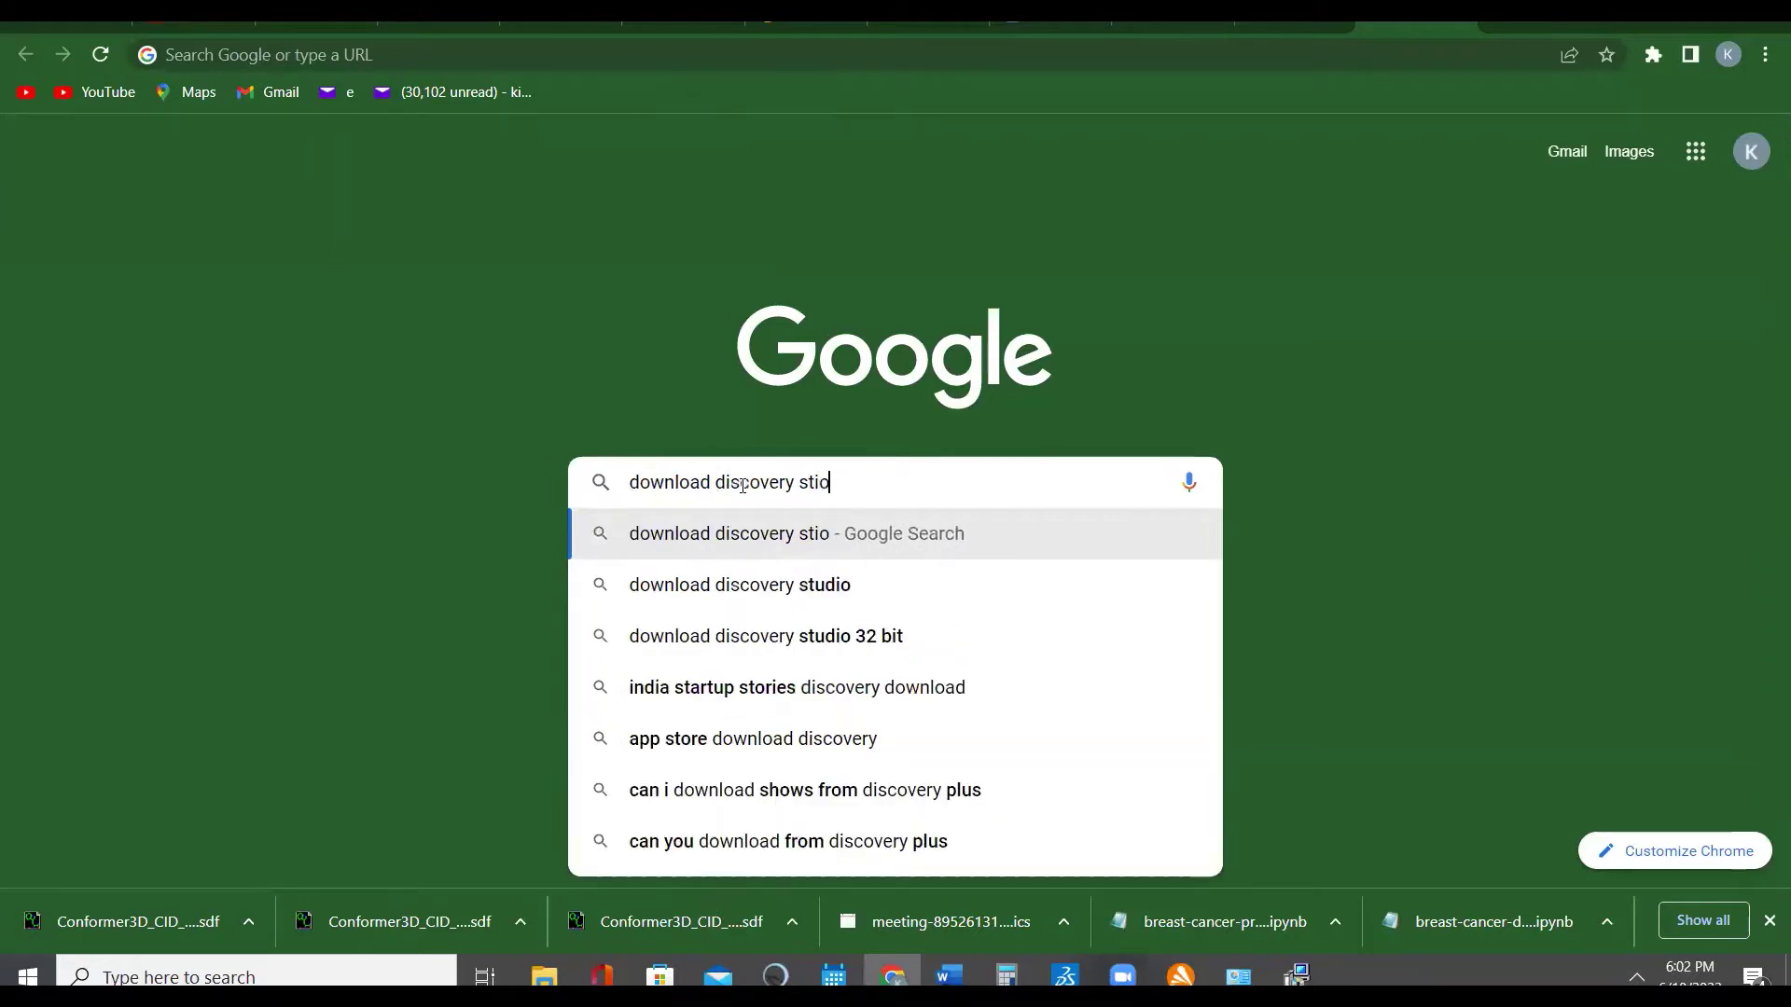
{"action": "key", "text": "BackSpace"}
{"action": "key", "text": "BackSpace"}
Run the 'download discovery studio' search and open the free visualizer download result.
{"action": "type", "text": "udio"}
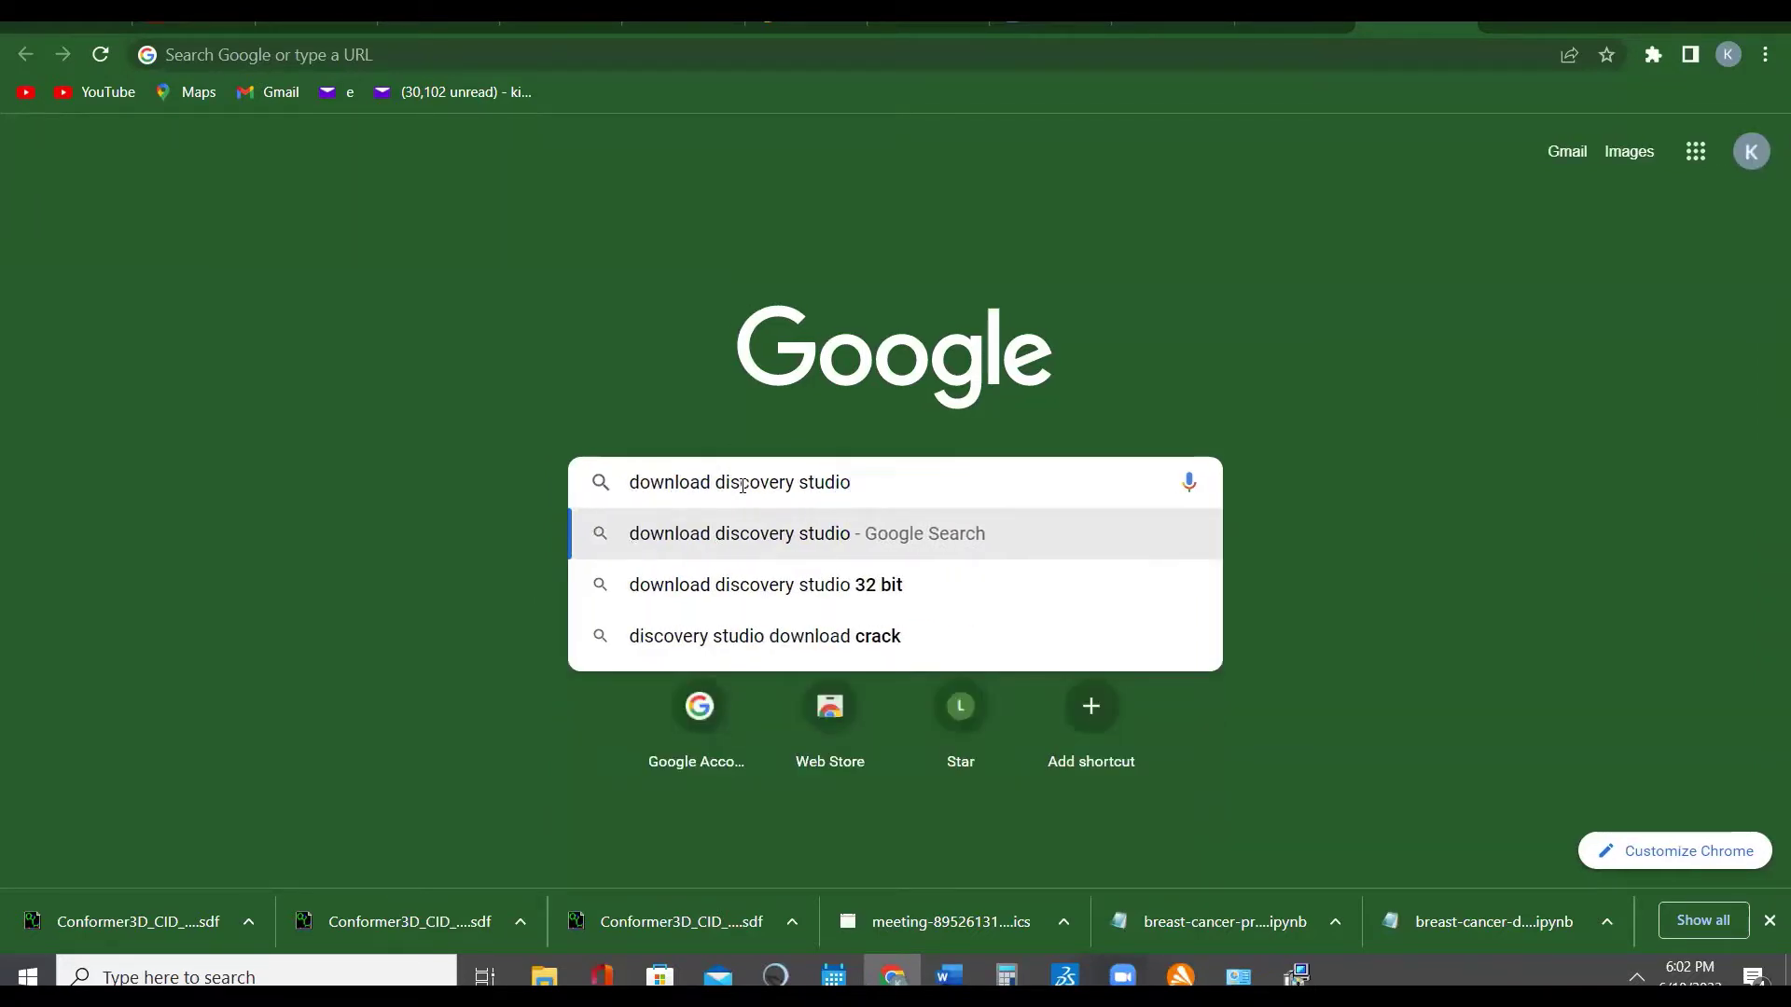
{"action": "key", "text": "Return"}
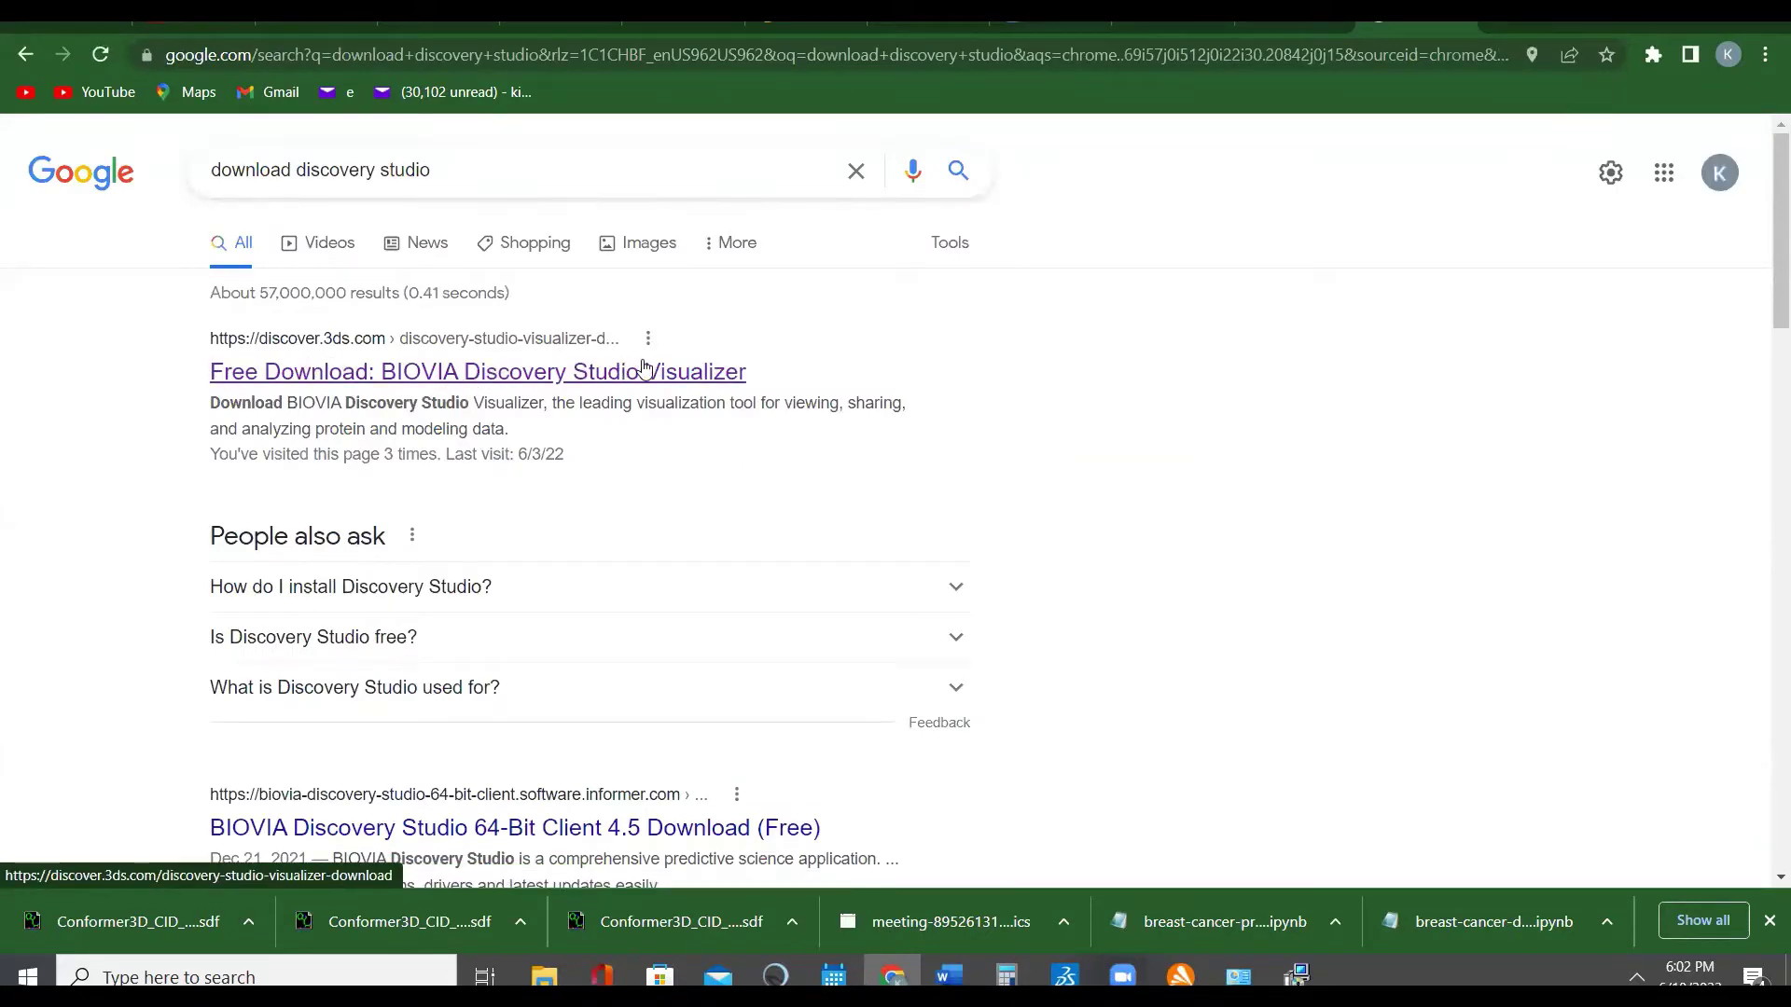
{"action": "left_click", "coordinate": [717, 362]}
Submit the free Discovery Studio Visualizer registration form with consent to personal data processing.
{"action": "left_click", "coordinate": [689, 375]}
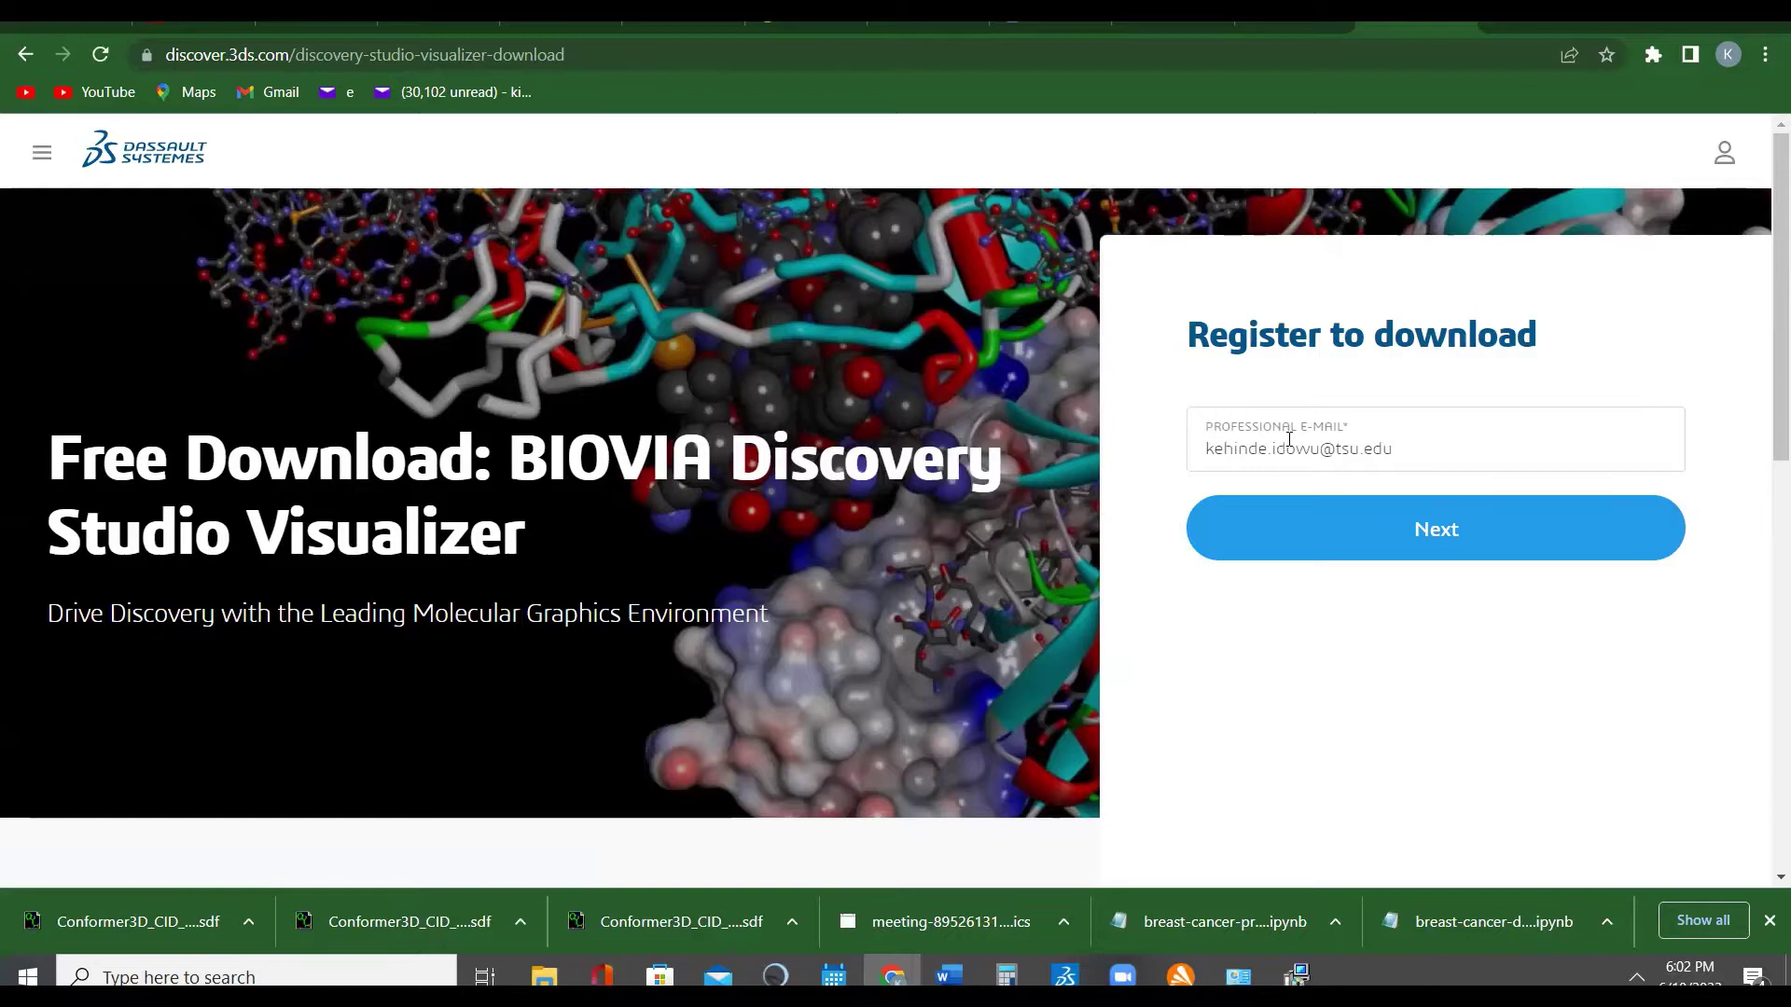
{"action": "left_click", "coordinate": [1410, 519]}
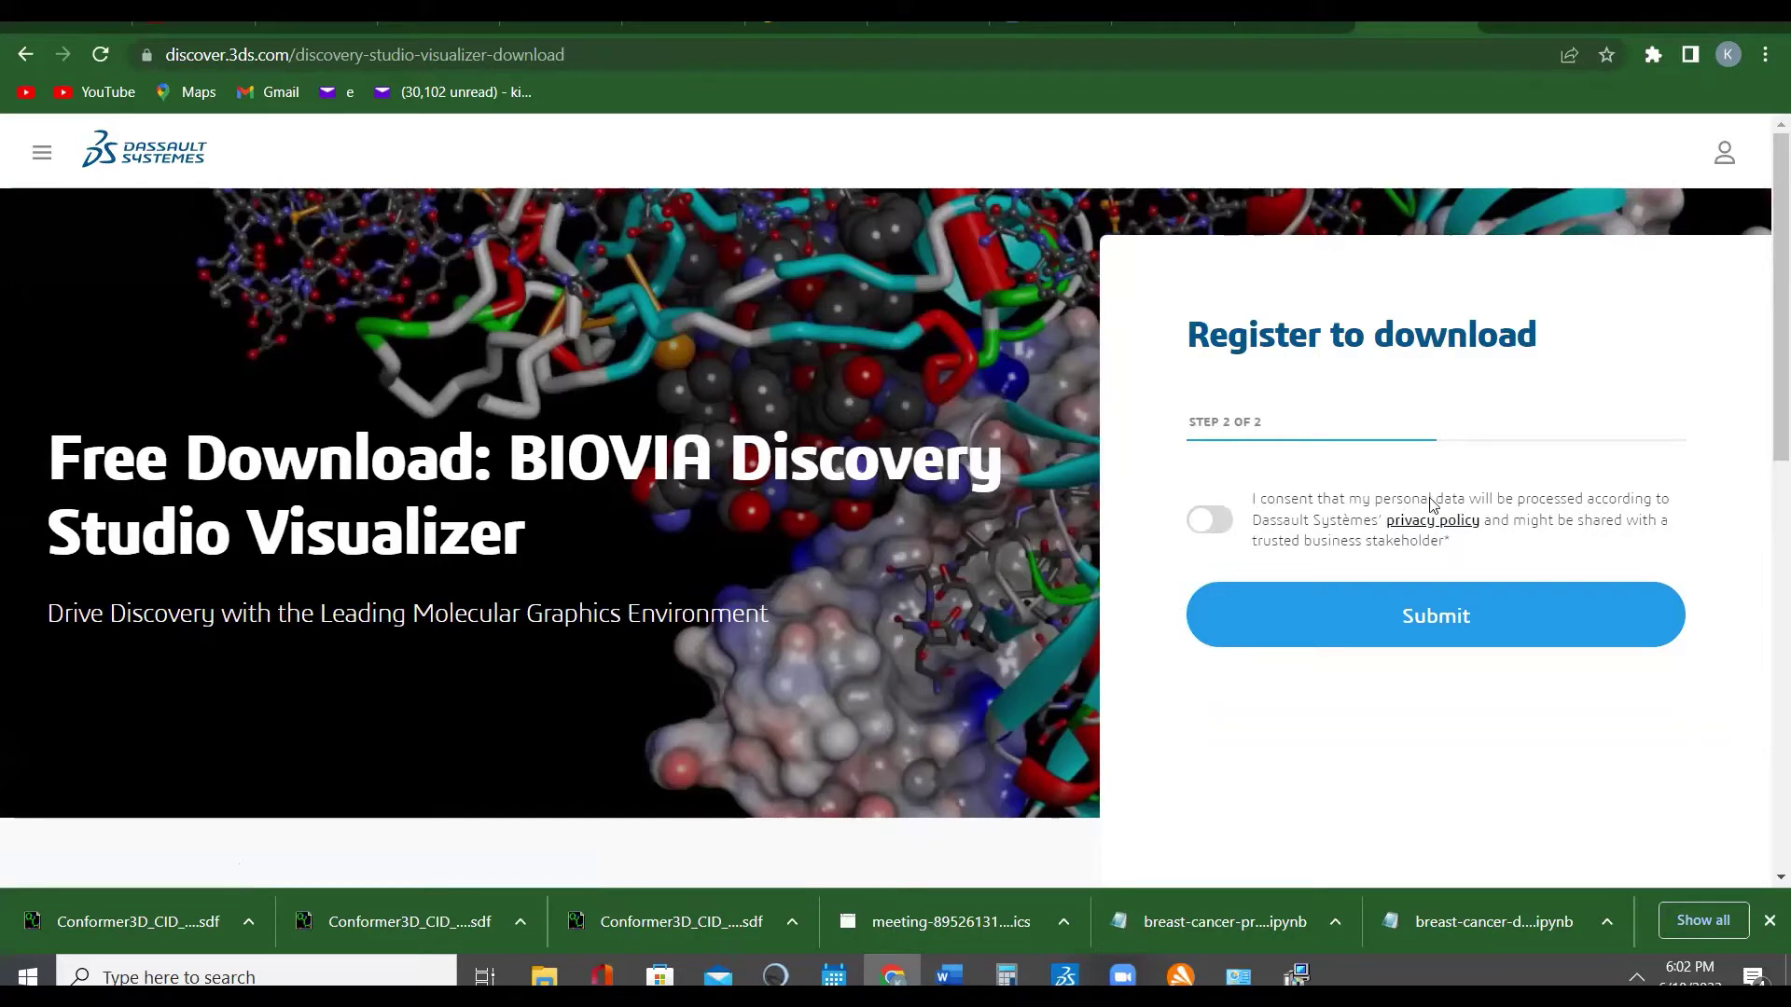
{"action": "left_click", "coordinate": [1217, 521]}
{"action": "left_click", "coordinate": [1432, 617]}
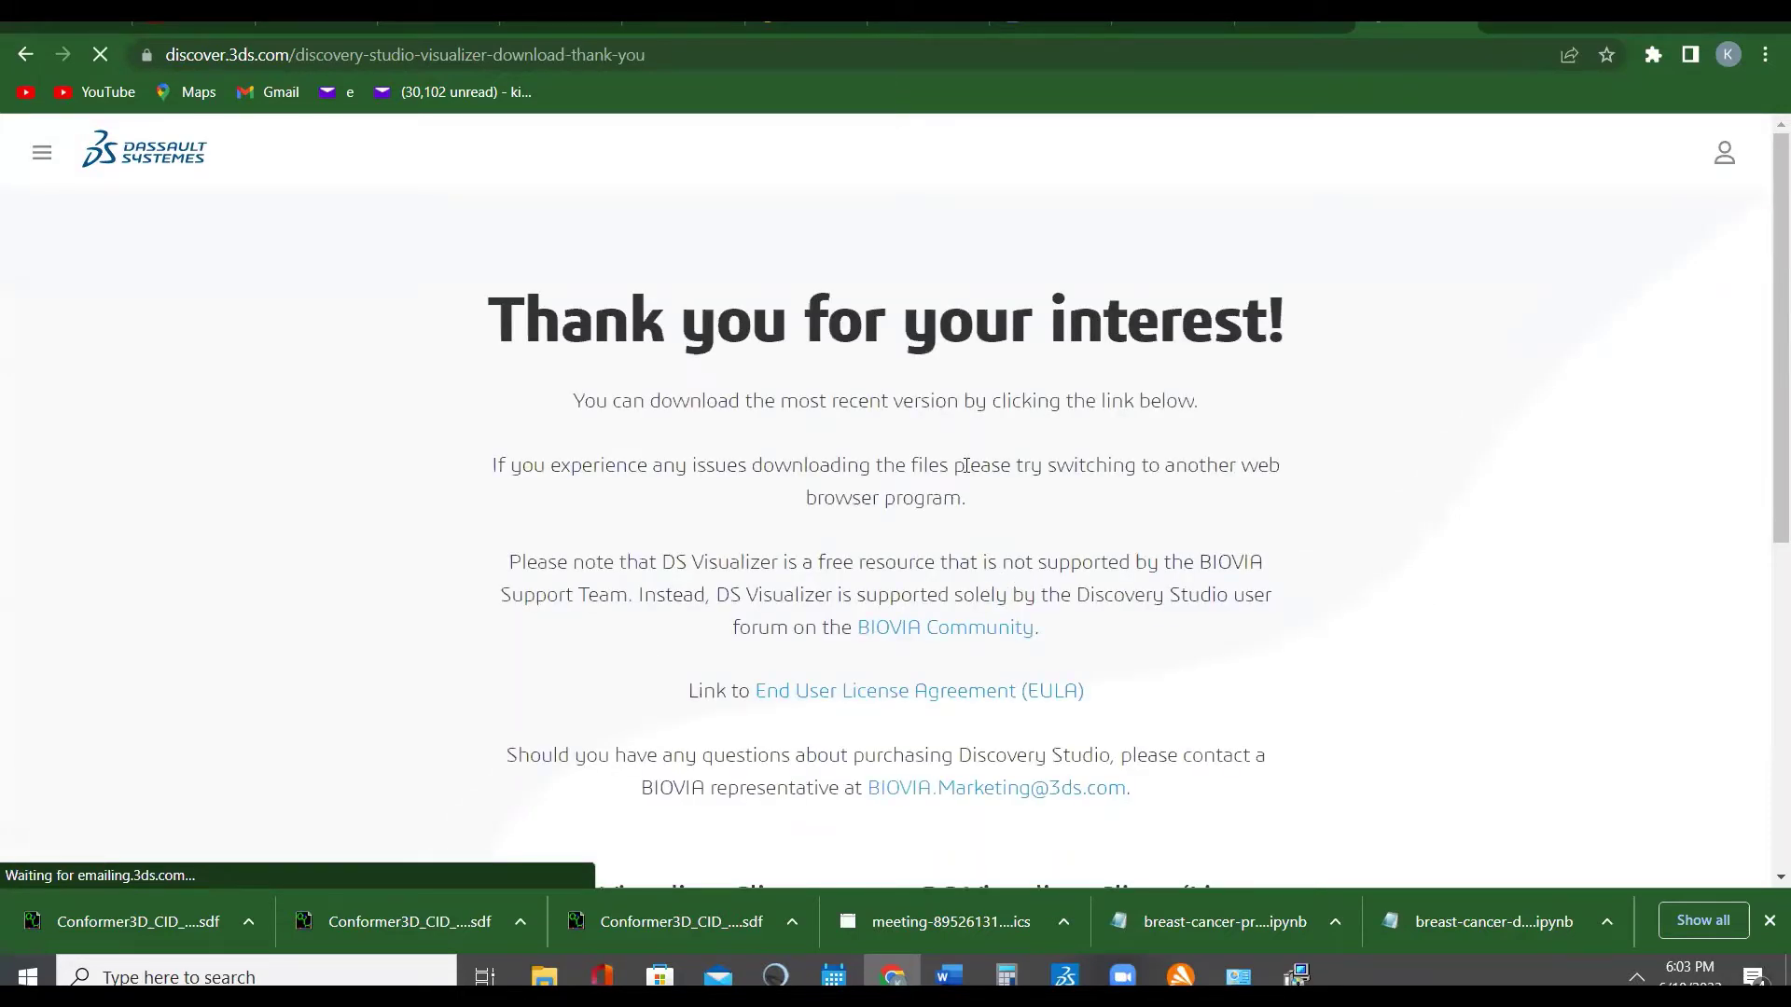
Scroll the thank-you page down to the DS Visualizer Client Windows and Linux 64 bit download buttons.
{"action": "scroll", "coordinate": [967, 472], "scroll_direction": "down", "scroll_amount": 4}
{"action": "scroll", "coordinate": [923, 331], "scroll_direction": "up", "scroll_amount": 4}
{"action": "scroll", "coordinate": [1026, 447], "scroll_direction": "down", "scroll_amount": 5}
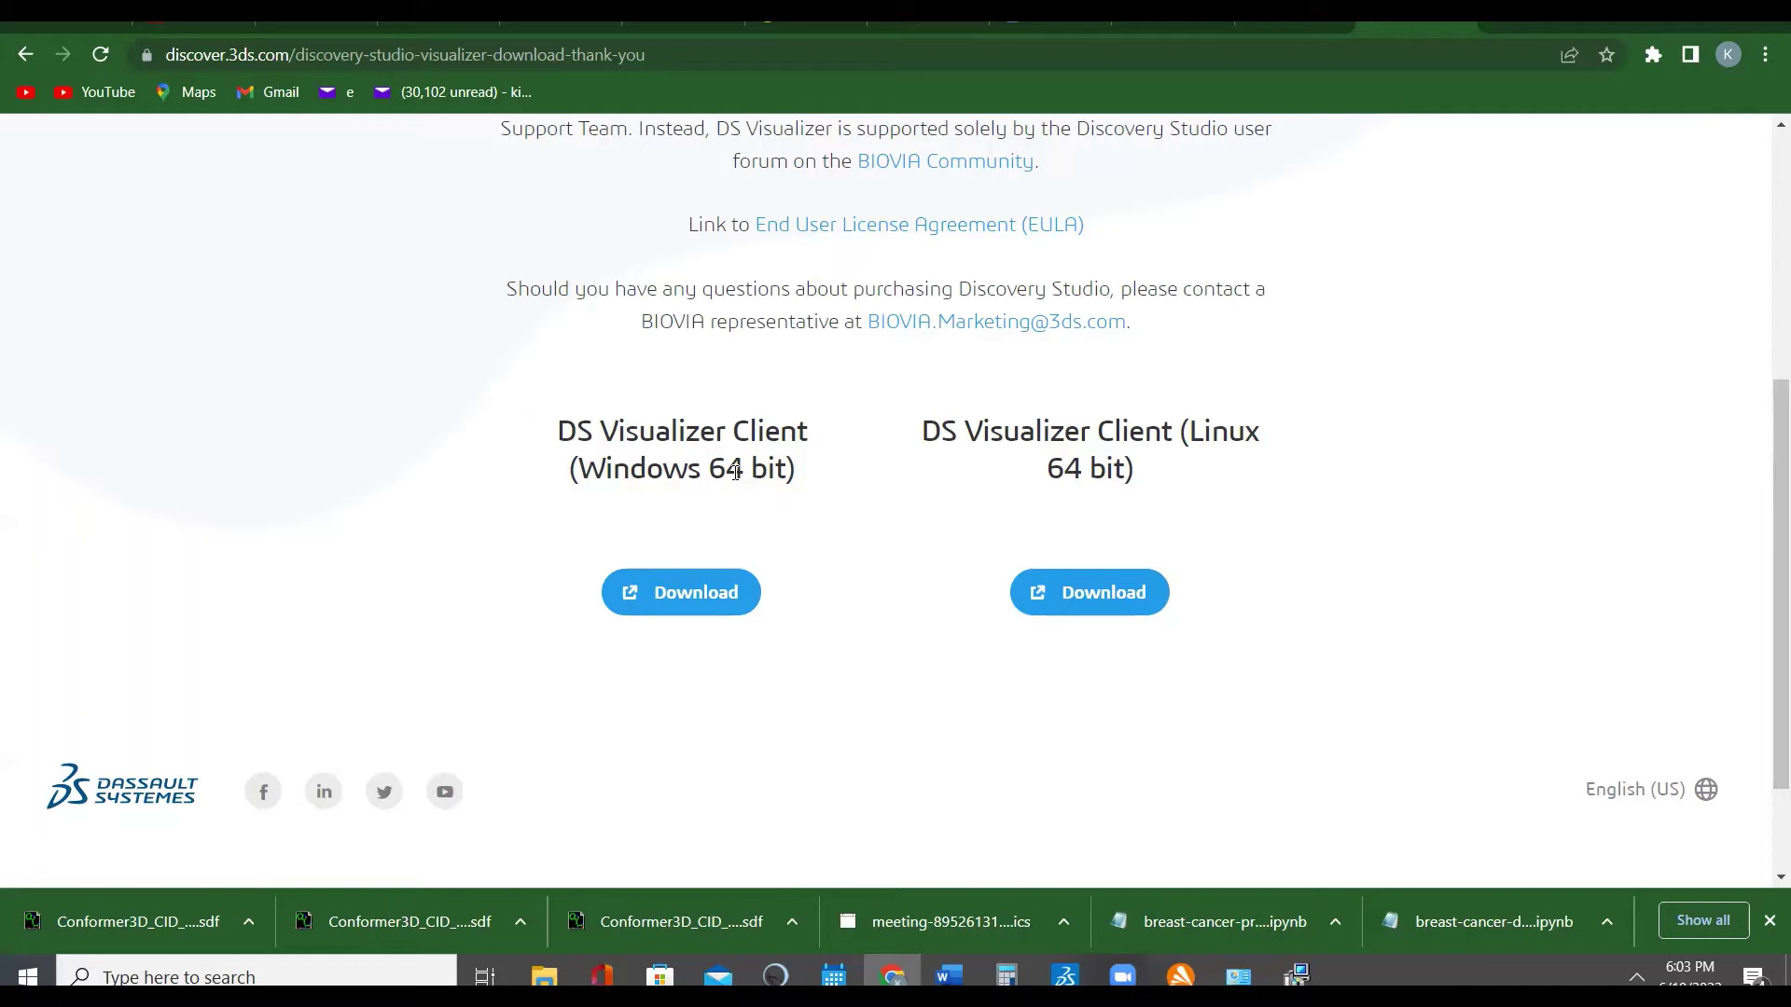
Start downloading the 408 MB BIOVIA_2021 DS Visualizer Client installer for Windows 64 bit.
{"action": "left_click", "coordinate": [702, 603]}
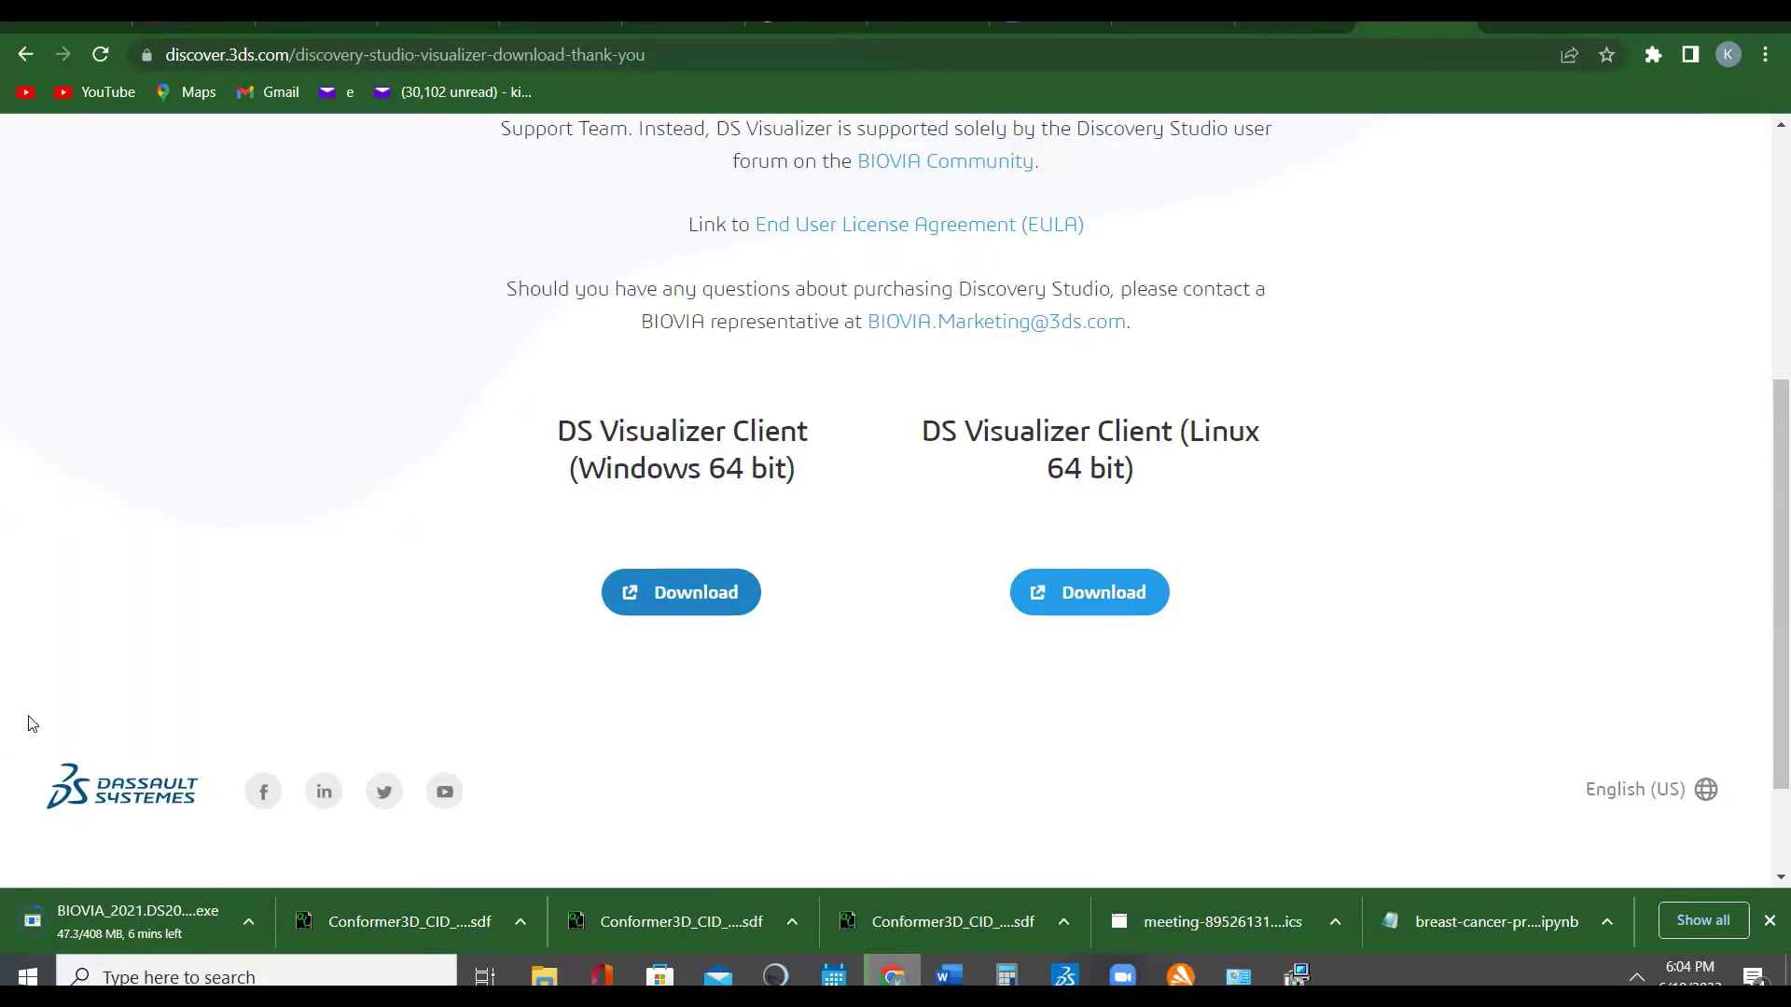
Show the downloading BIOVIA_2021 installer in its folder, then cancel the in-progress download.
{"action": "left_click", "coordinate": [248, 920]}
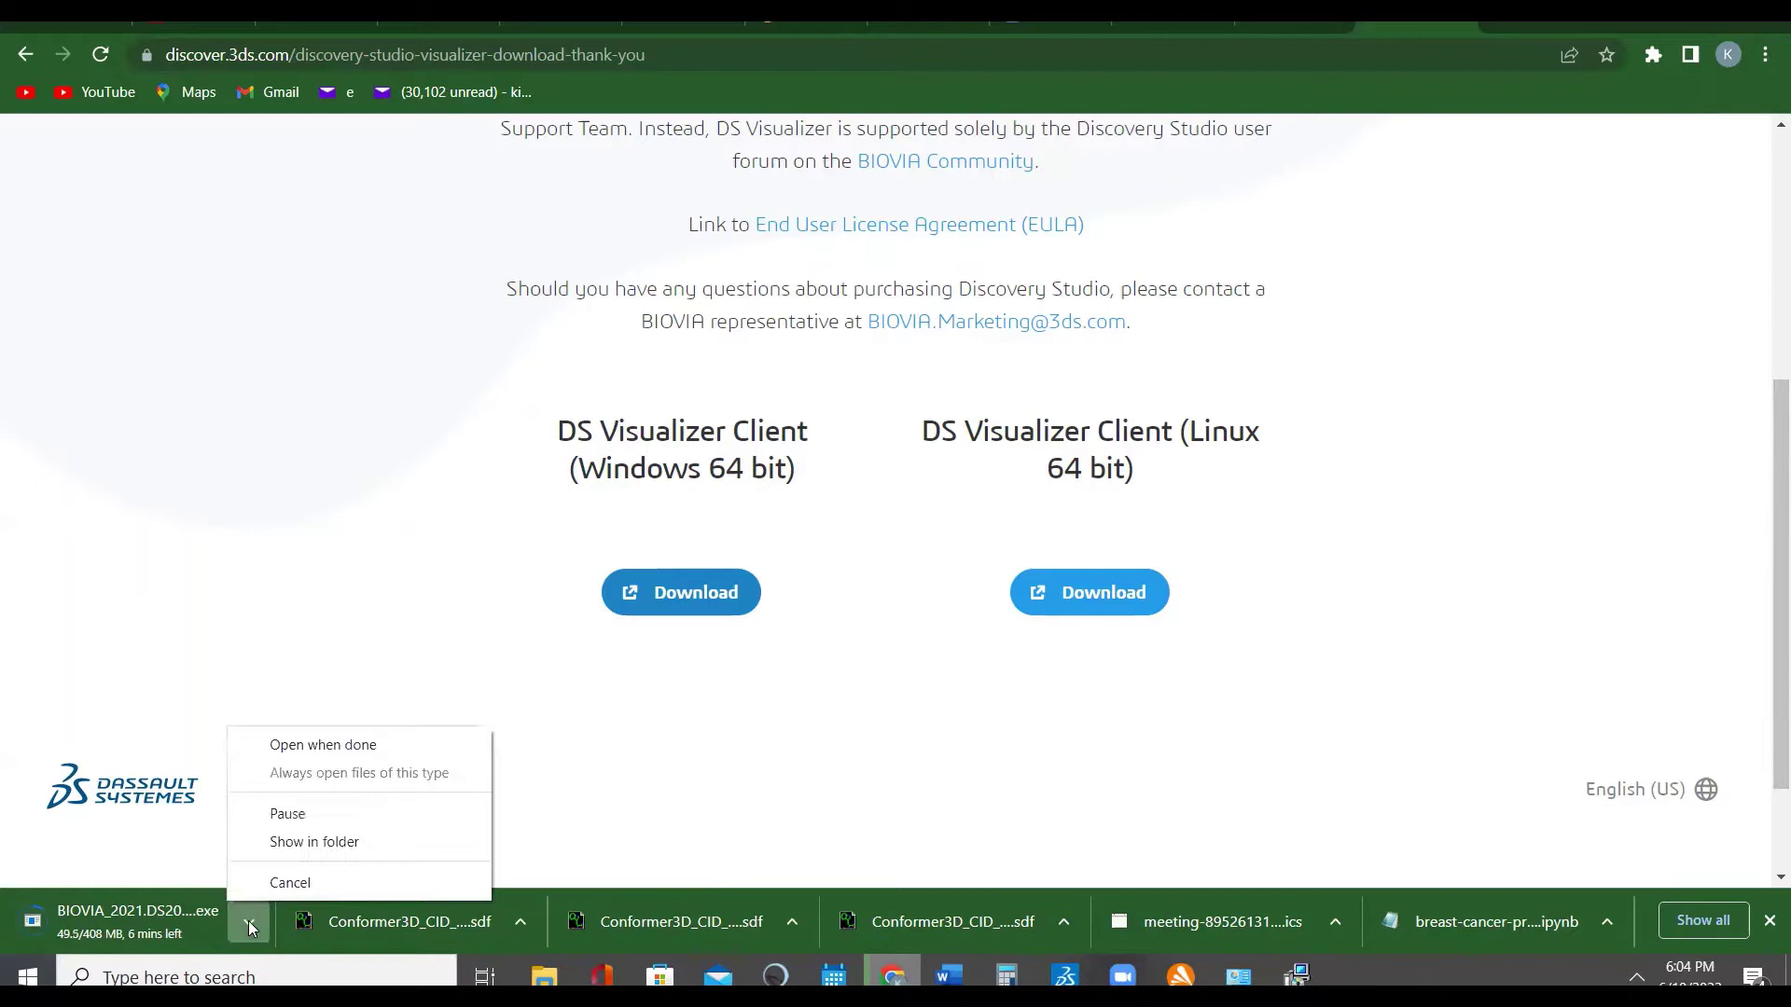
{"action": "left_click", "coordinate": [289, 844]}
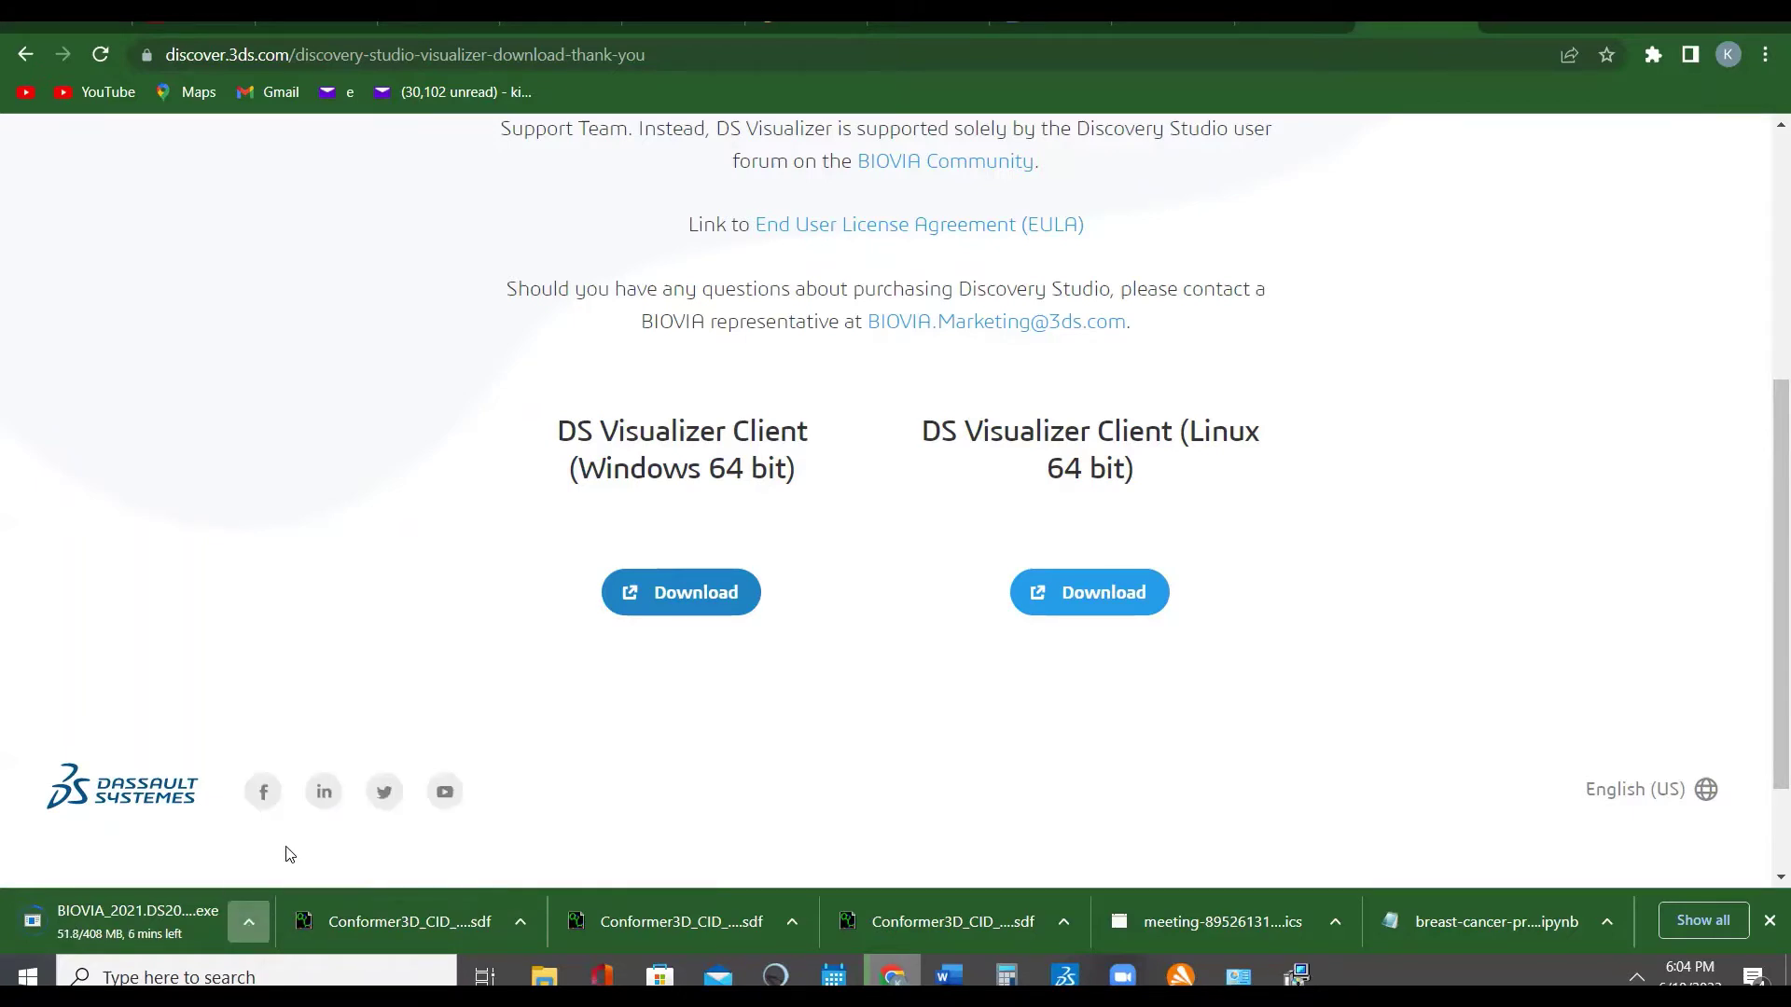
{"action": "left_click", "coordinate": [248, 920]}
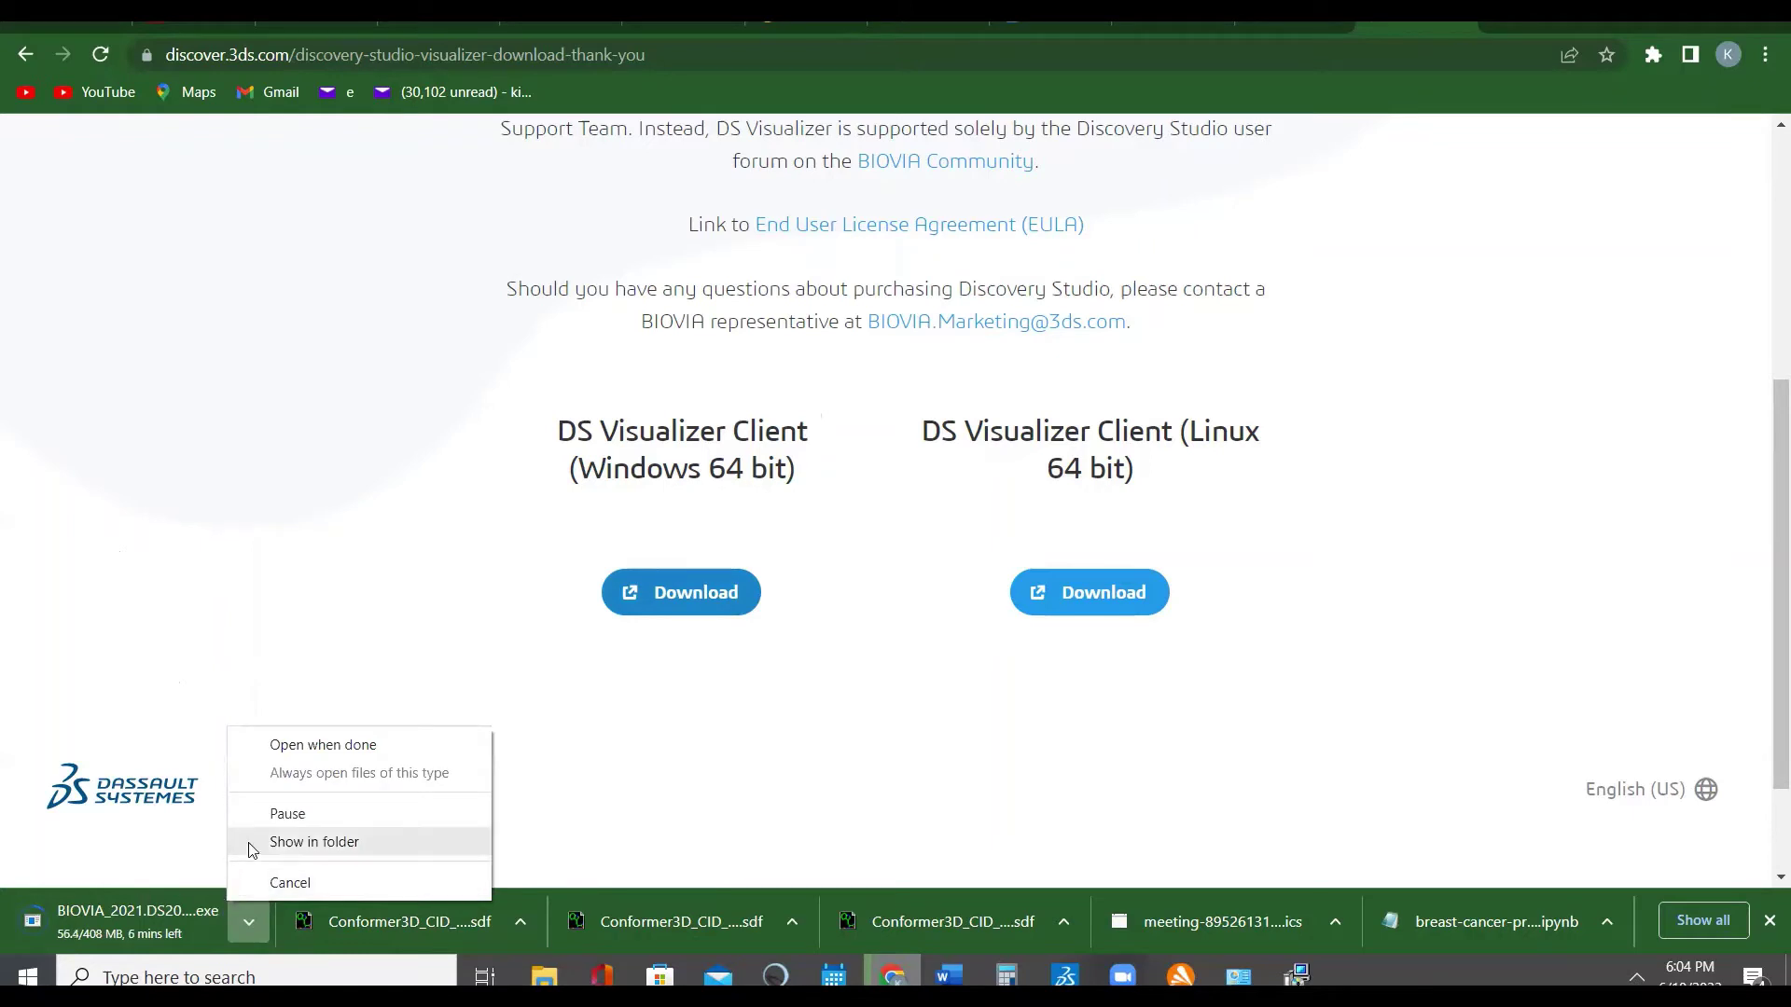
{"action": "left_click", "coordinate": [289, 842]}
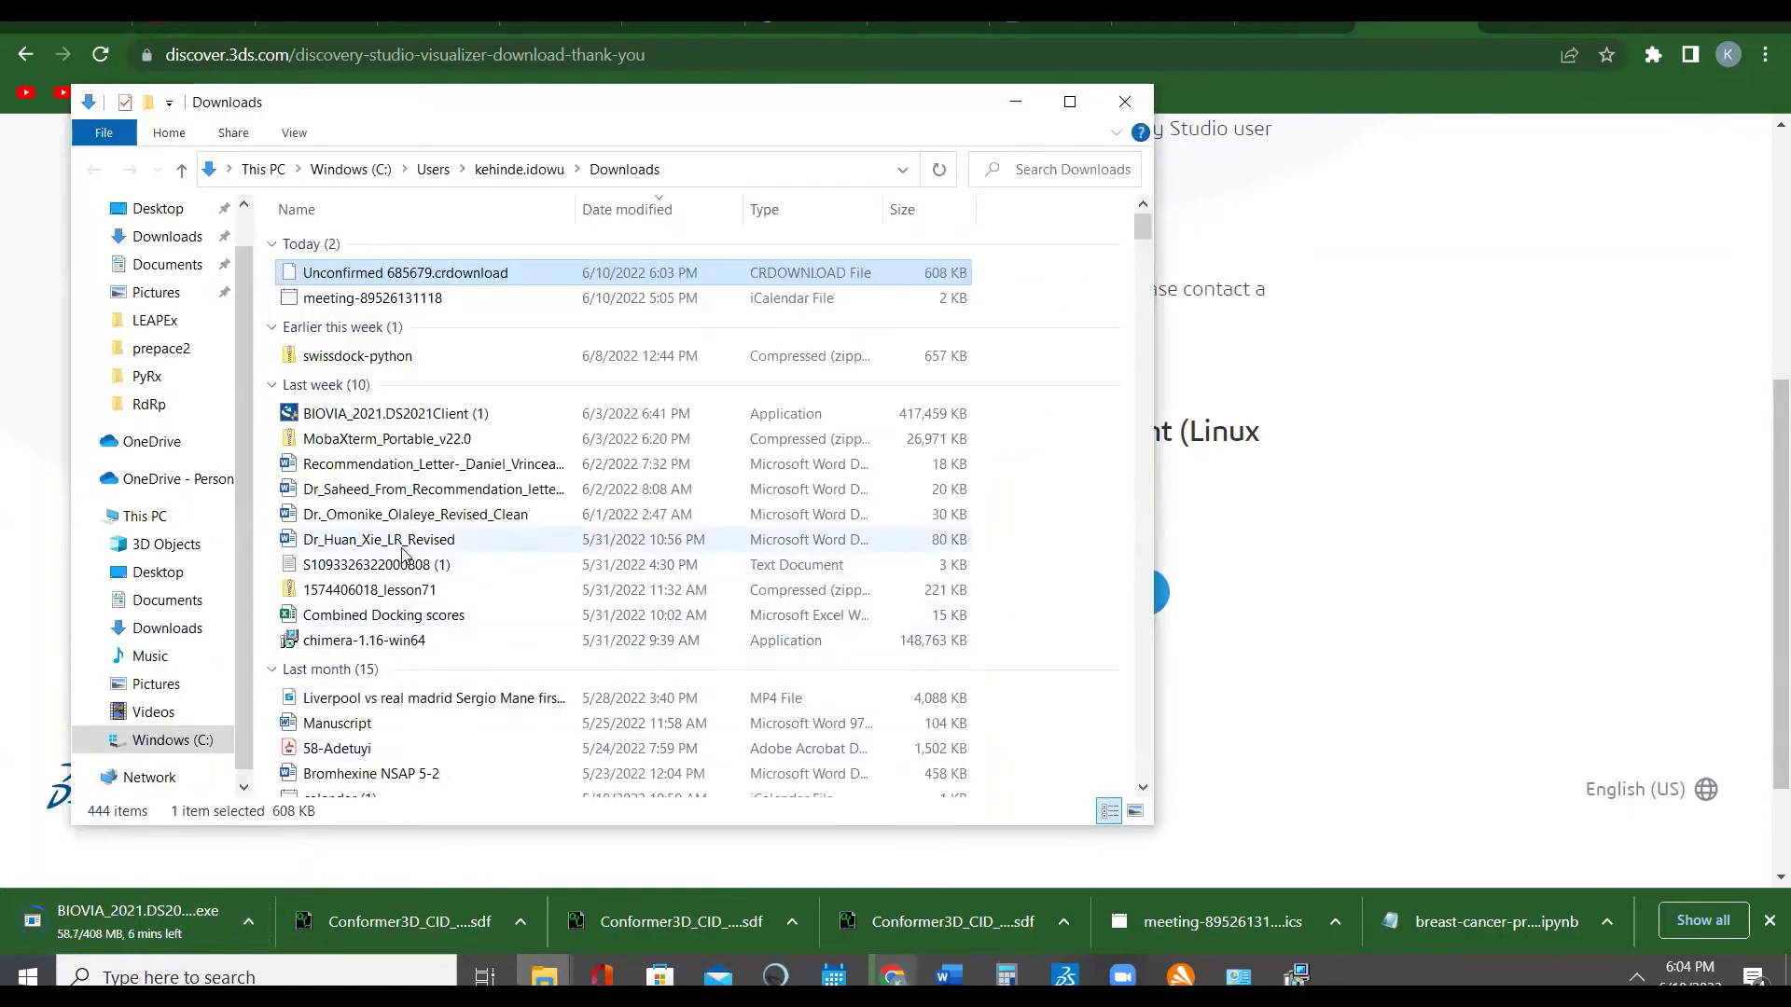
{"action": "scroll", "coordinate": [401, 559], "scroll_direction": "down", "scroll_amount": 1}
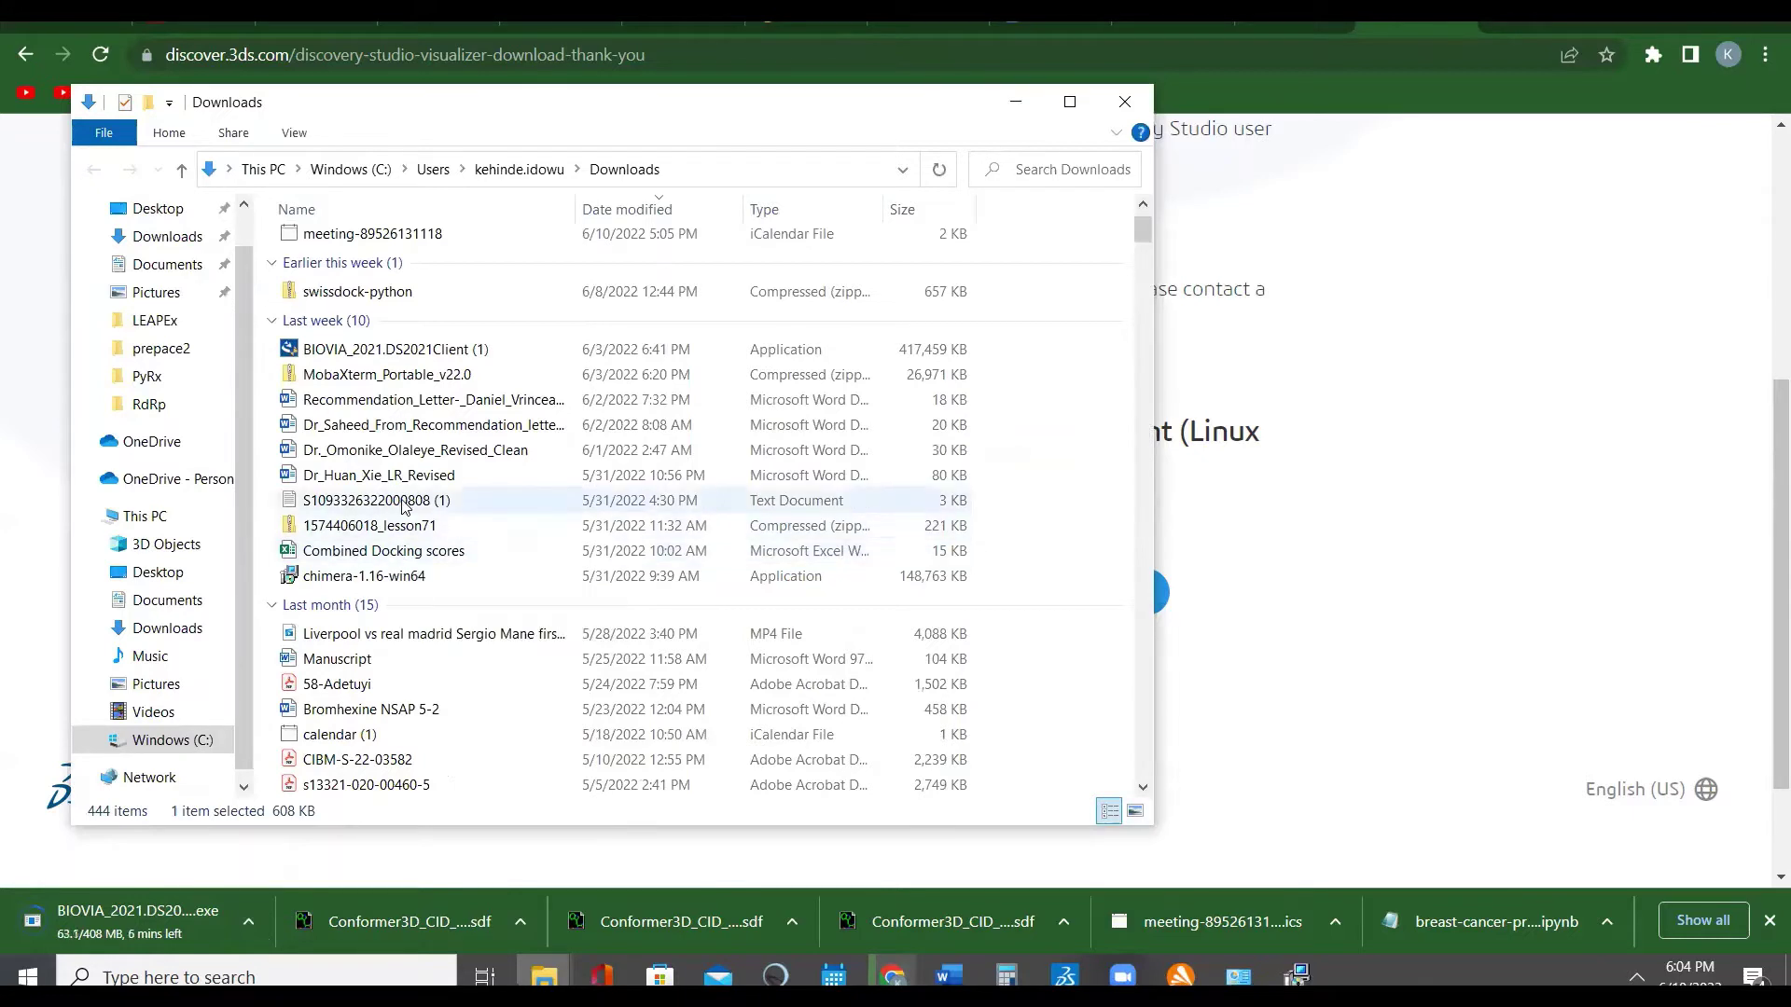
{"action": "left_click", "coordinate": [246, 923]}
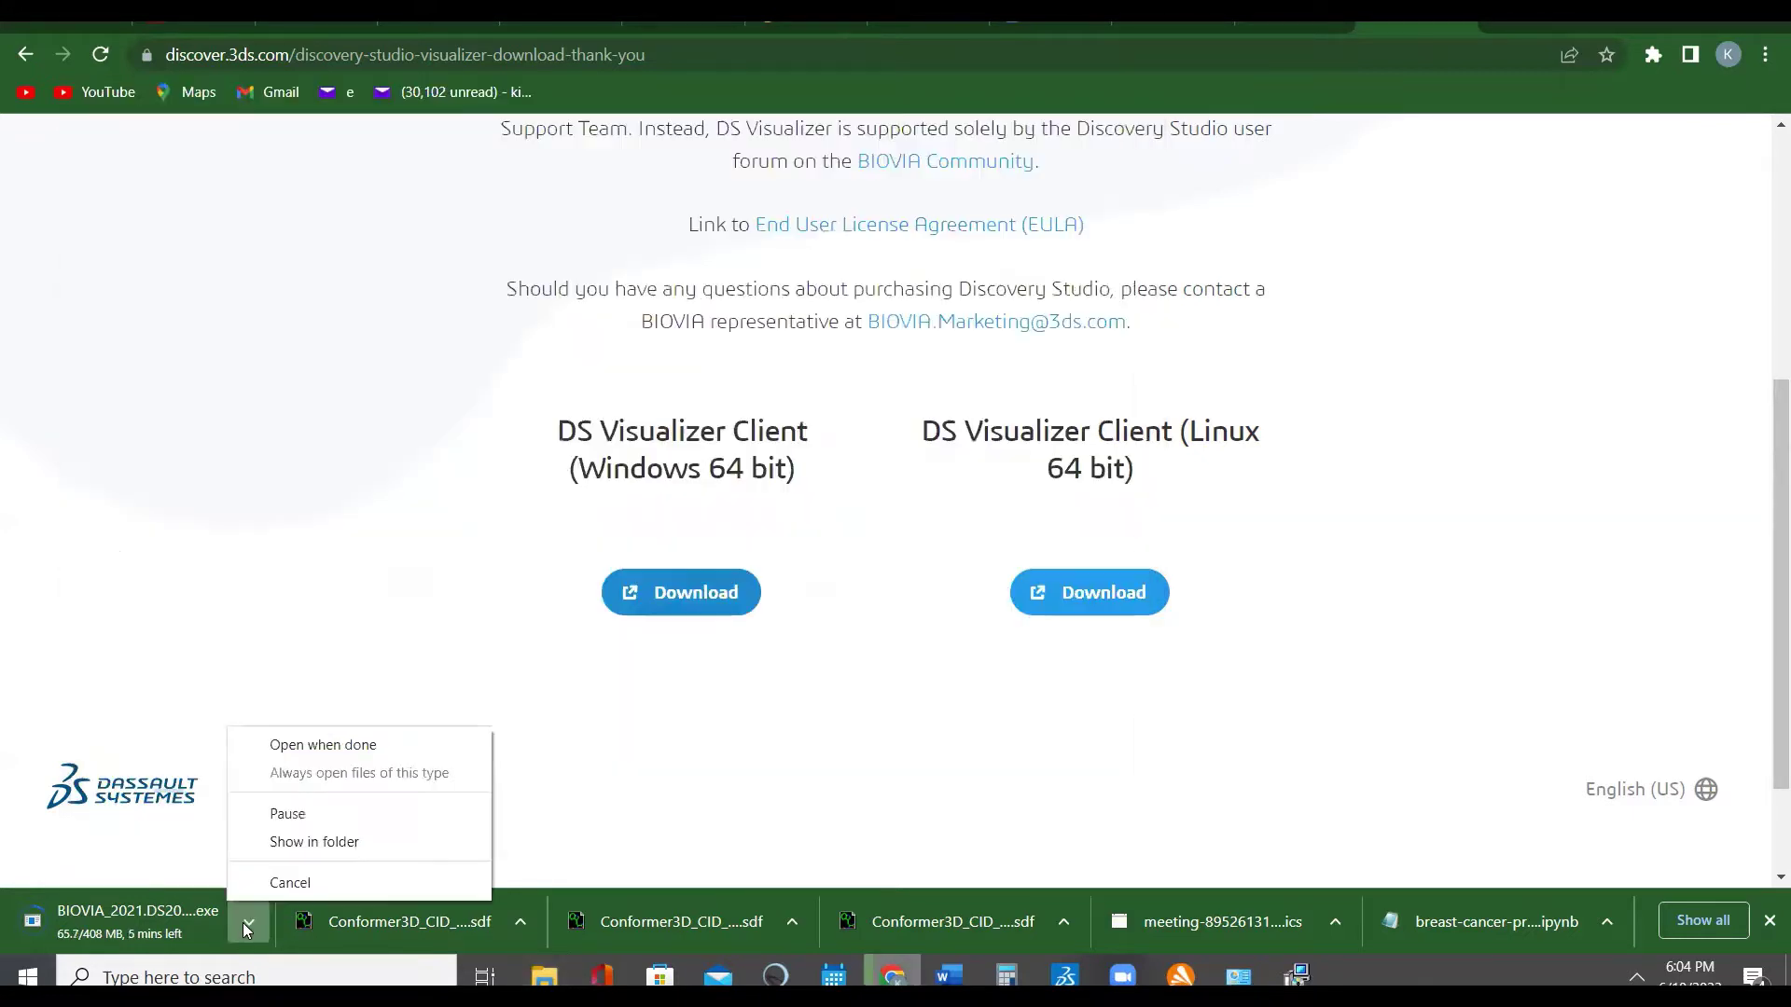
{"action": "left_click", "coordinate": [292, 880]}
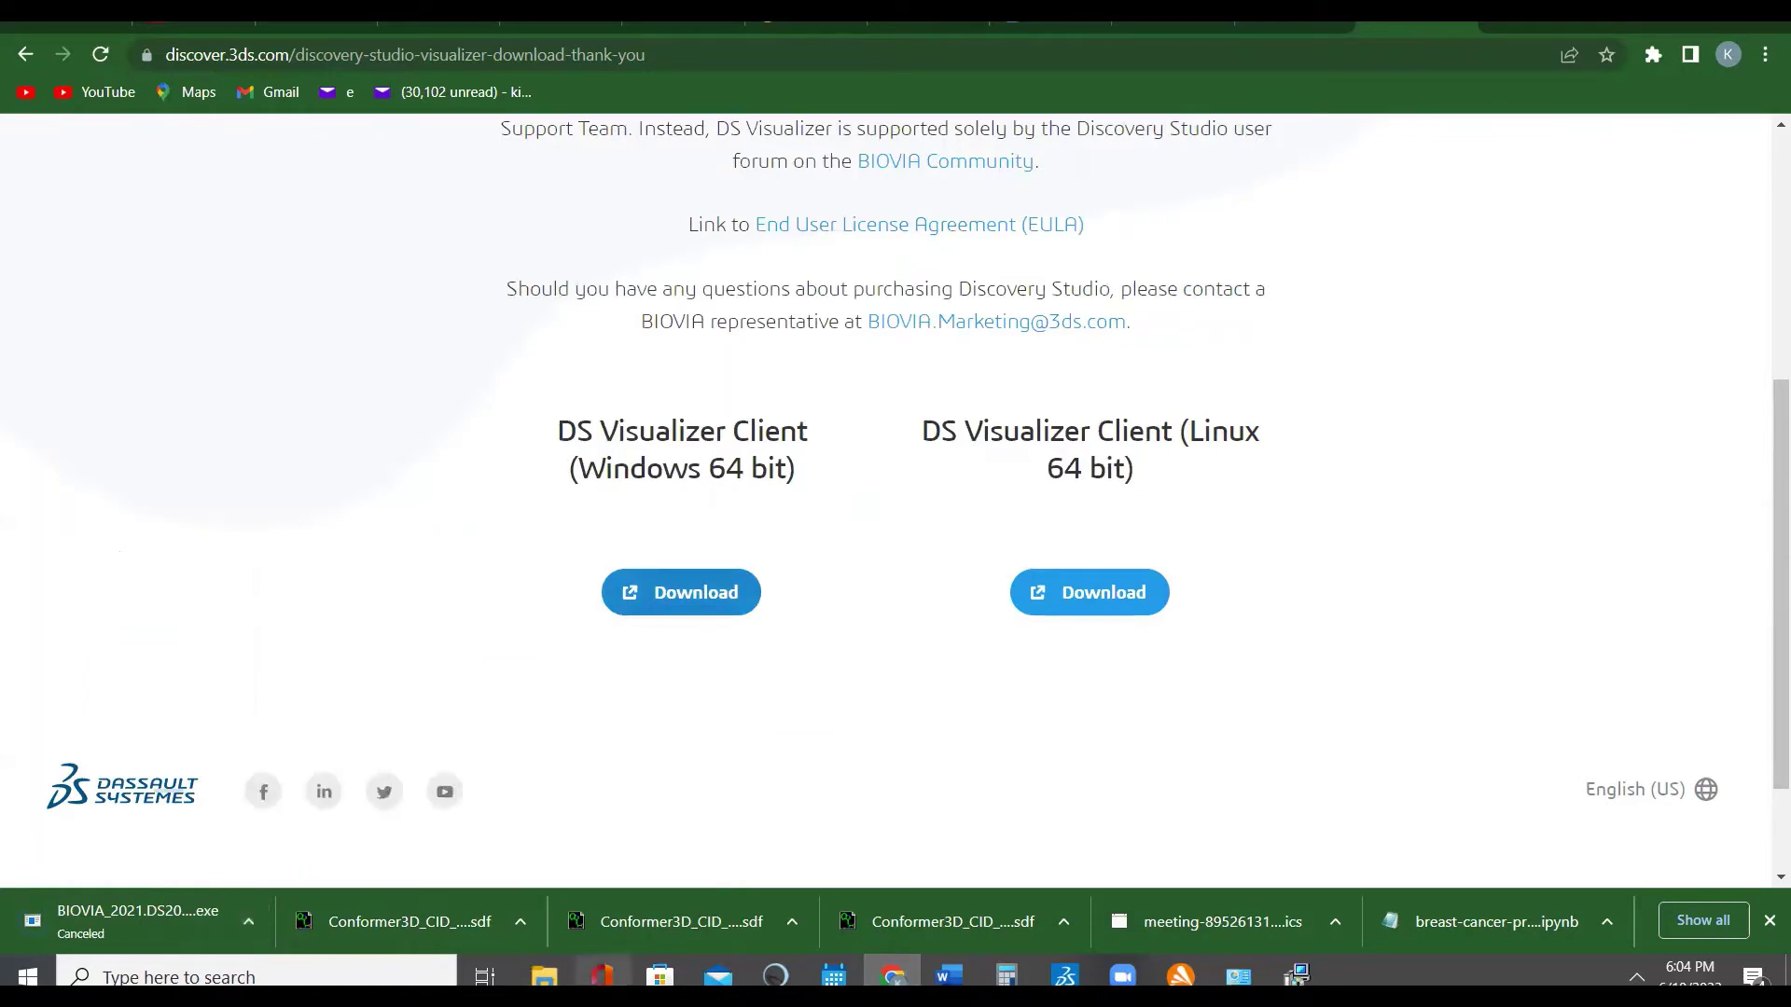
Bring up the Downloads folder and run the BIOVIA_2021.DS2021Client (1) installer.
{"action": "mouse_move", "coordinate": [544, 977]}
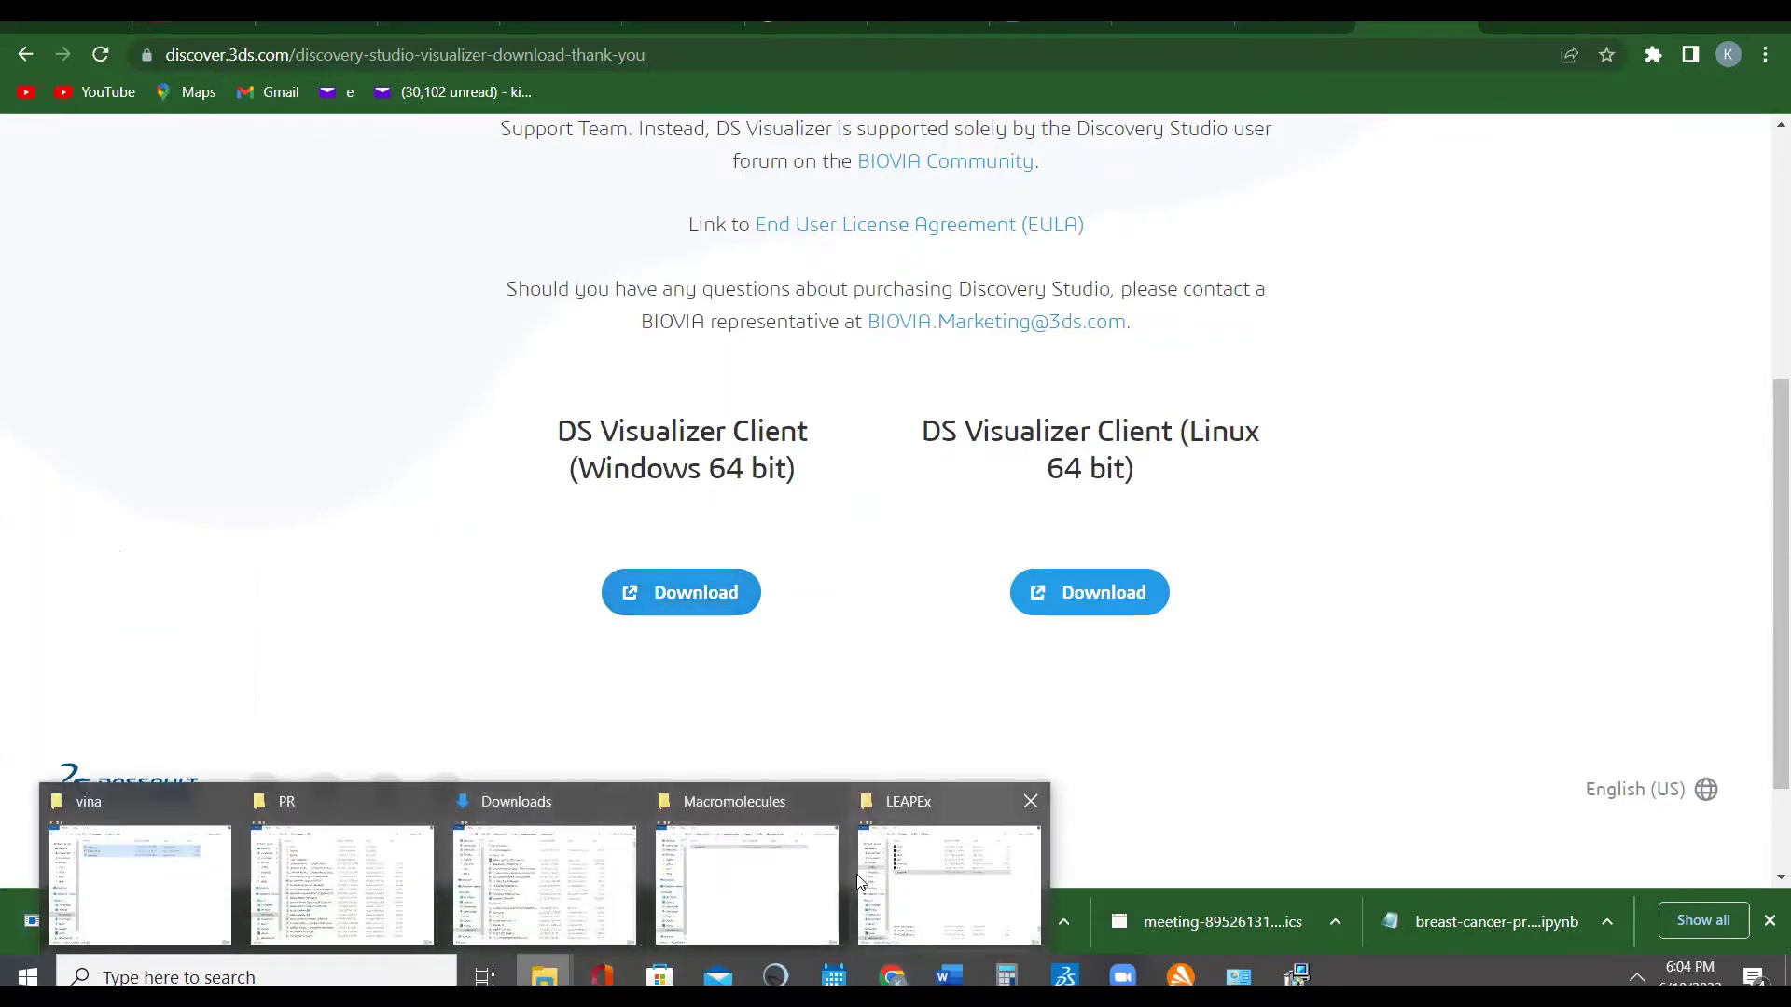
{"action": "left_click", "coordinate": [544, 884]}
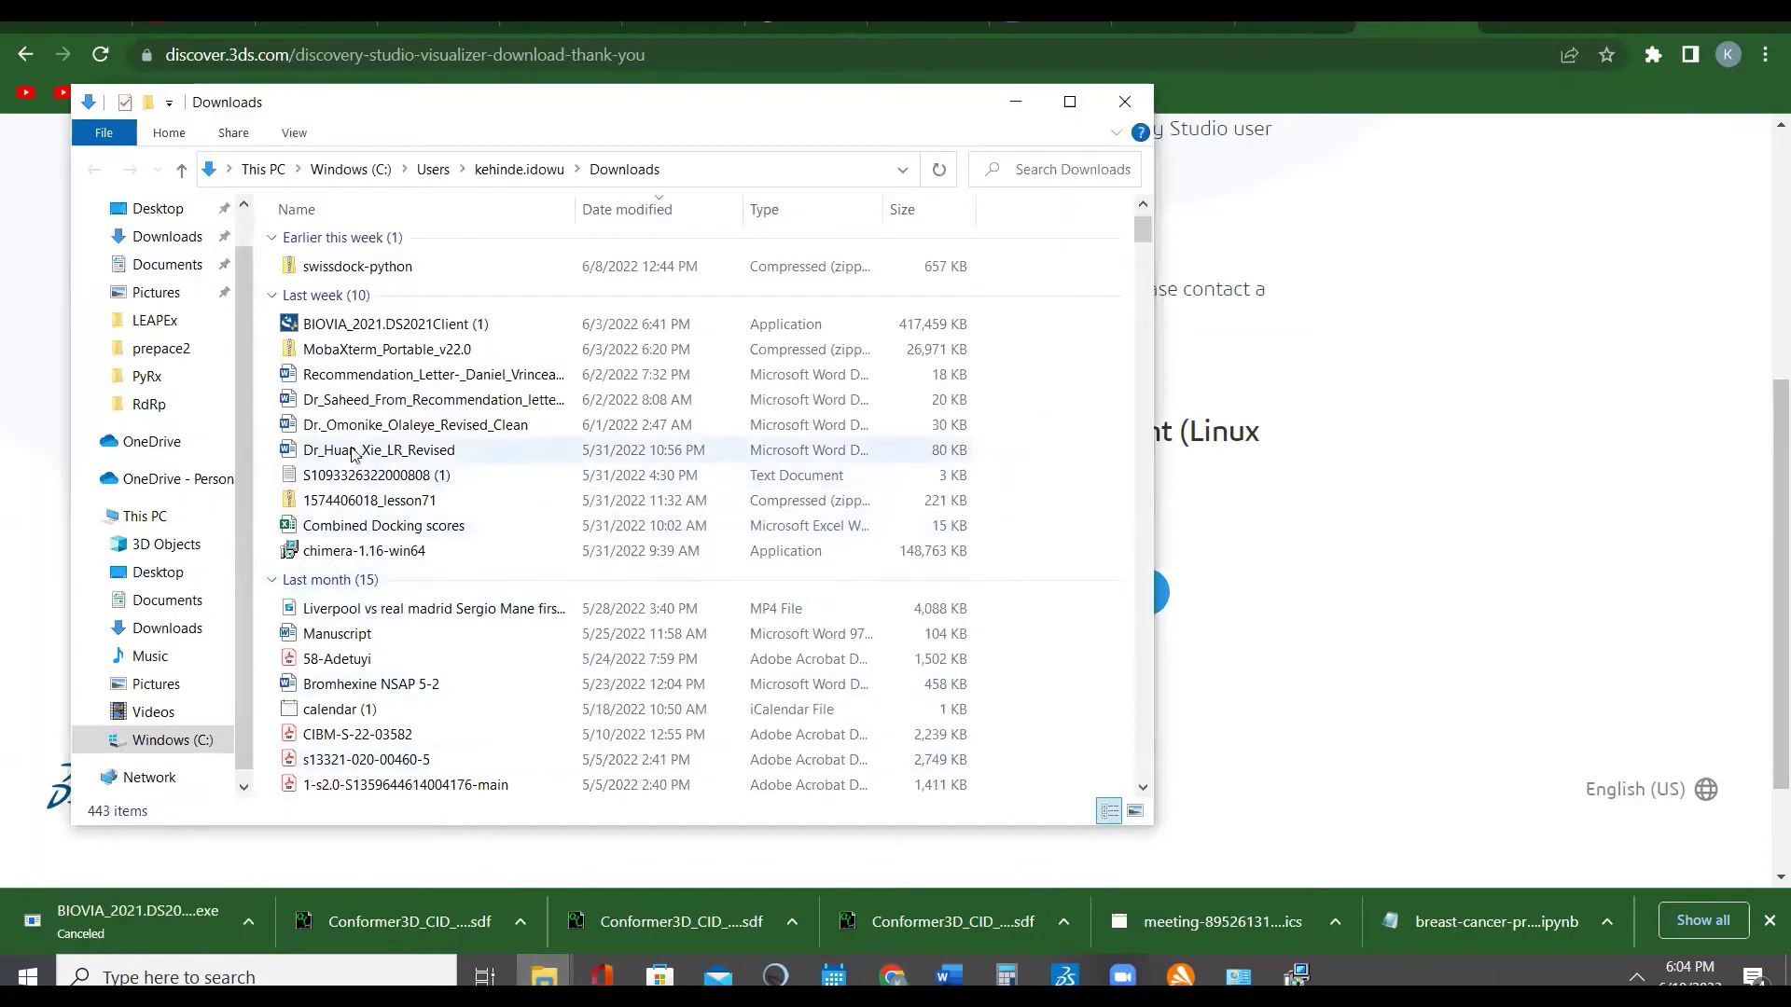
{"action": "mouse_move", "coordinate": [368, 326]}
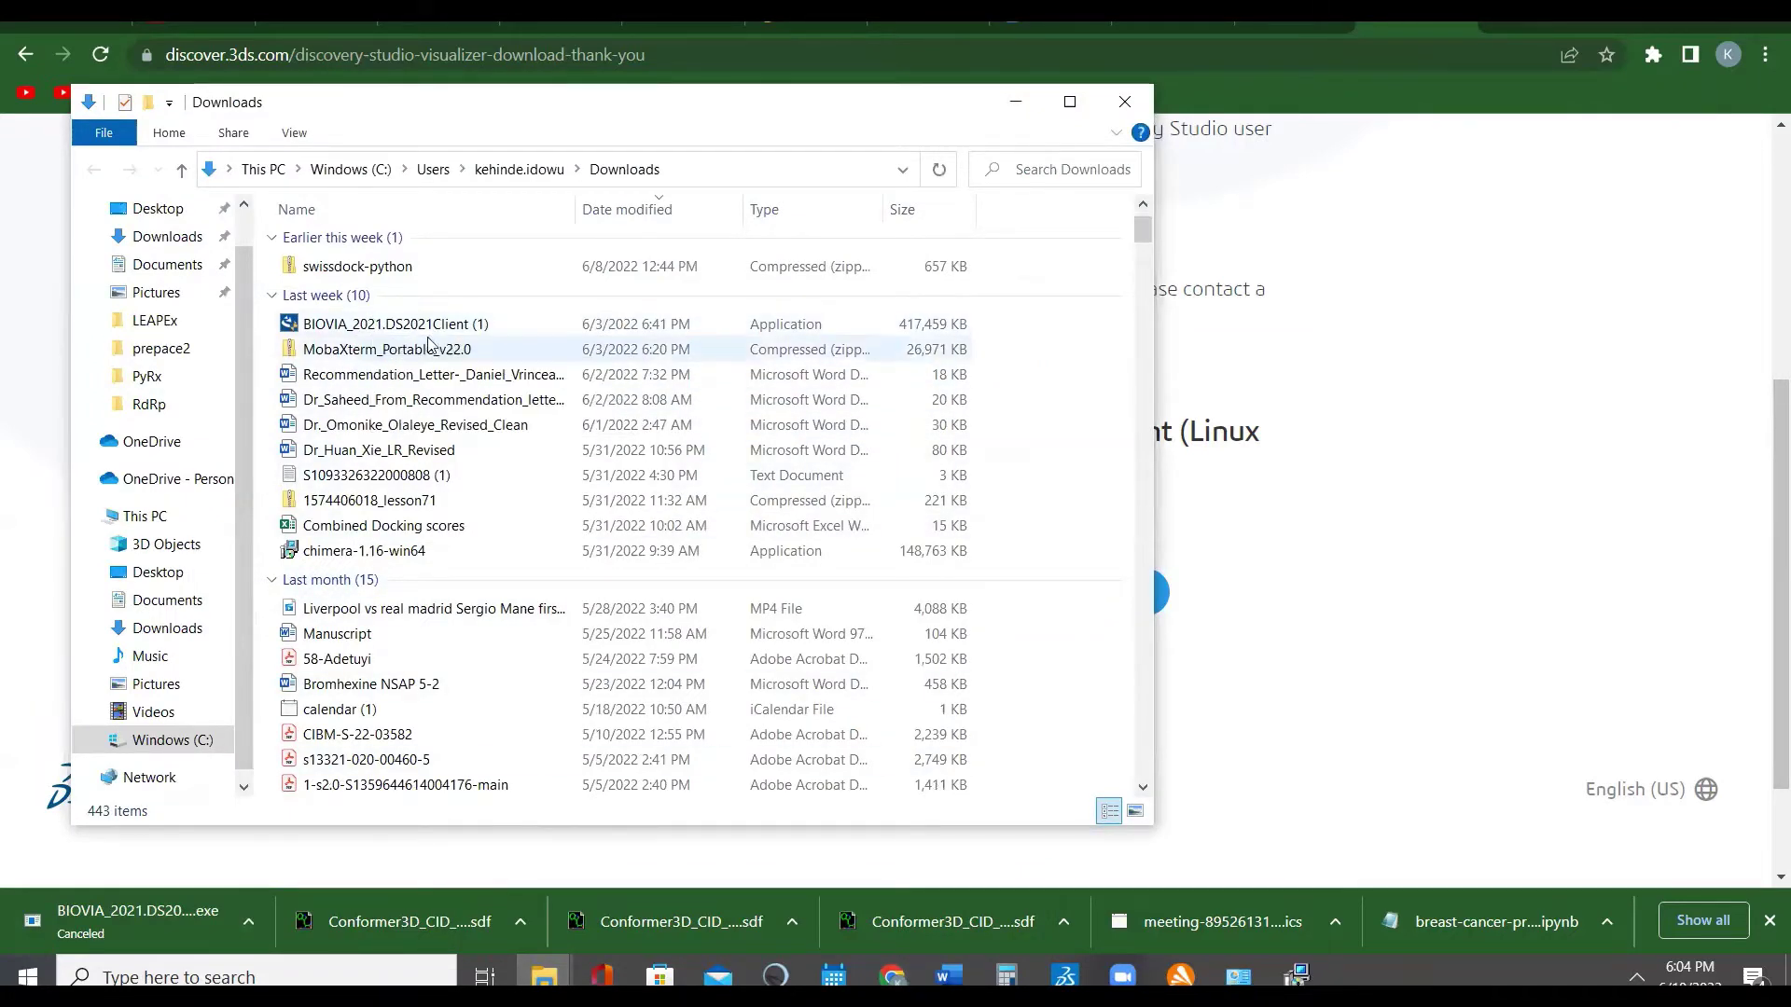
{"action": "double_click", "coordinate": [357, 334]}
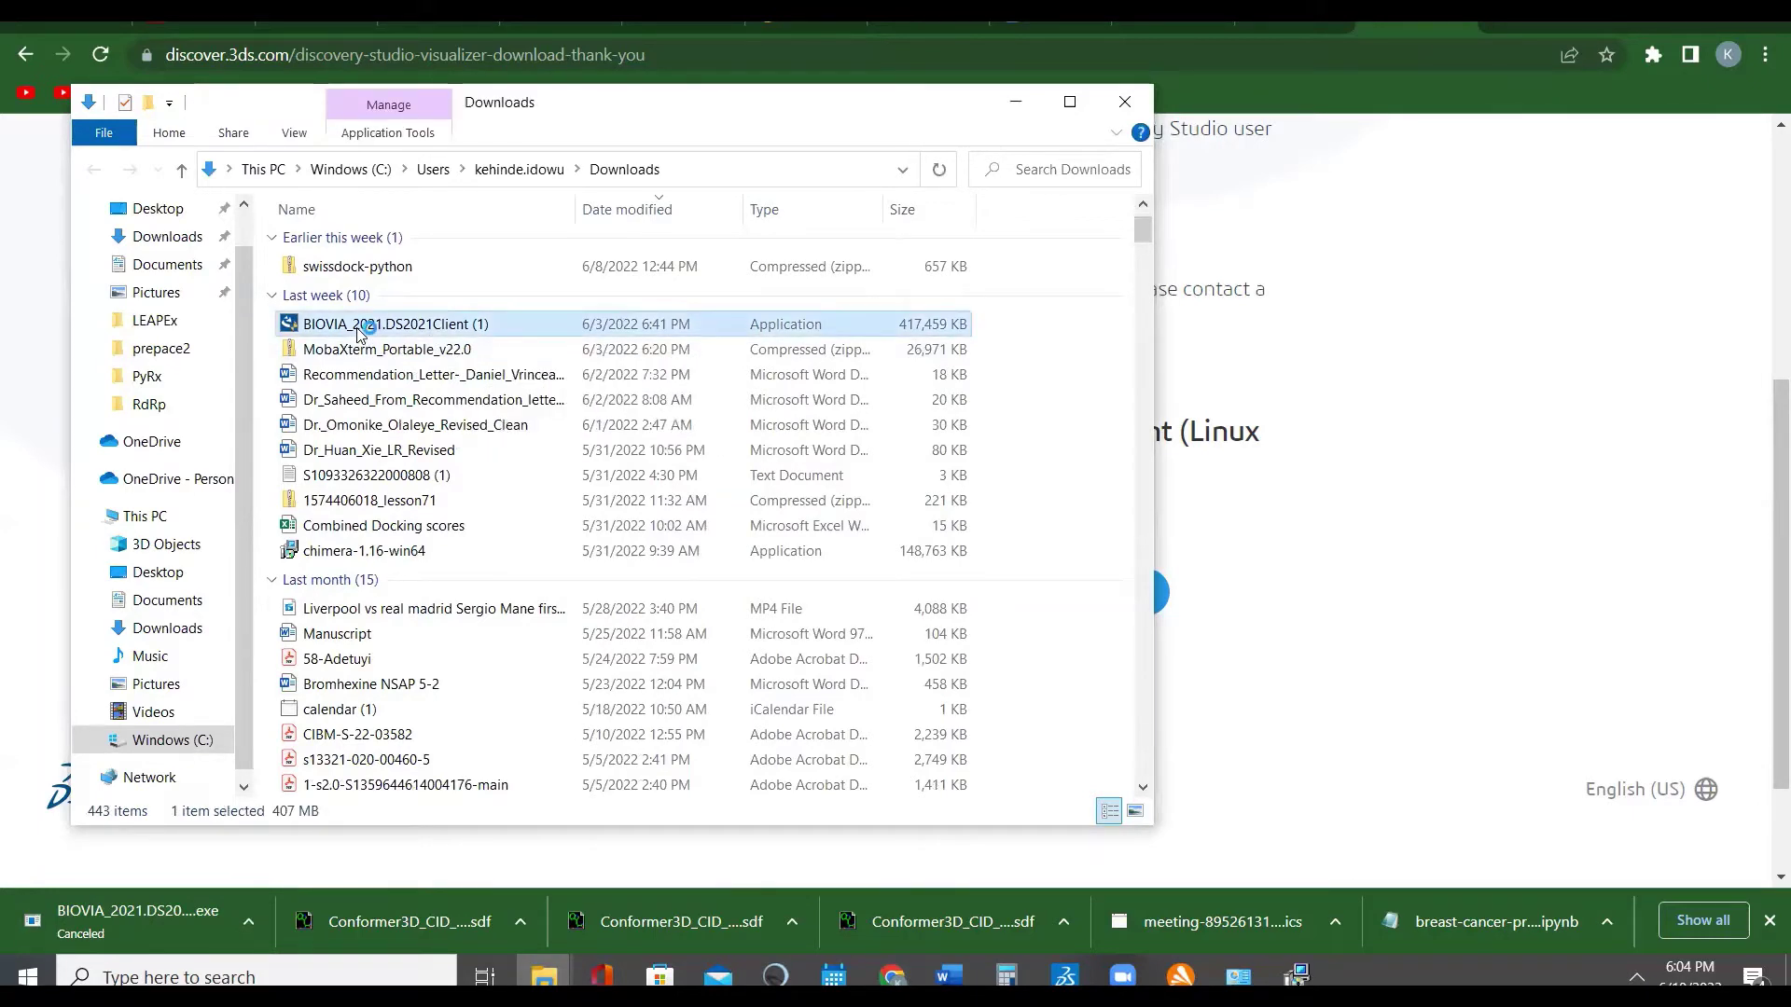